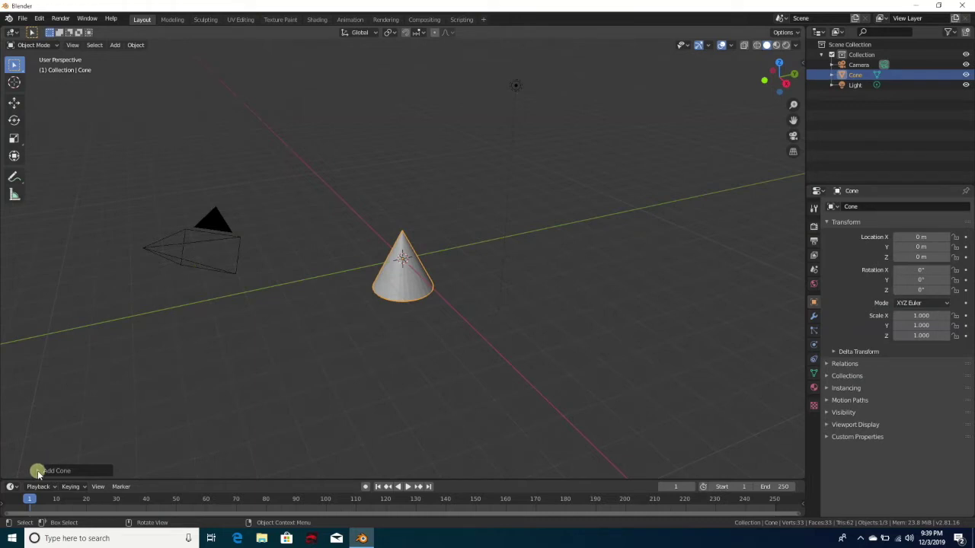
Shrink the new cone's base radius (Radius 1) to 0.4 m in the Add Cone panel.
{"action": "left_click", "coordinate": [37, 471]}
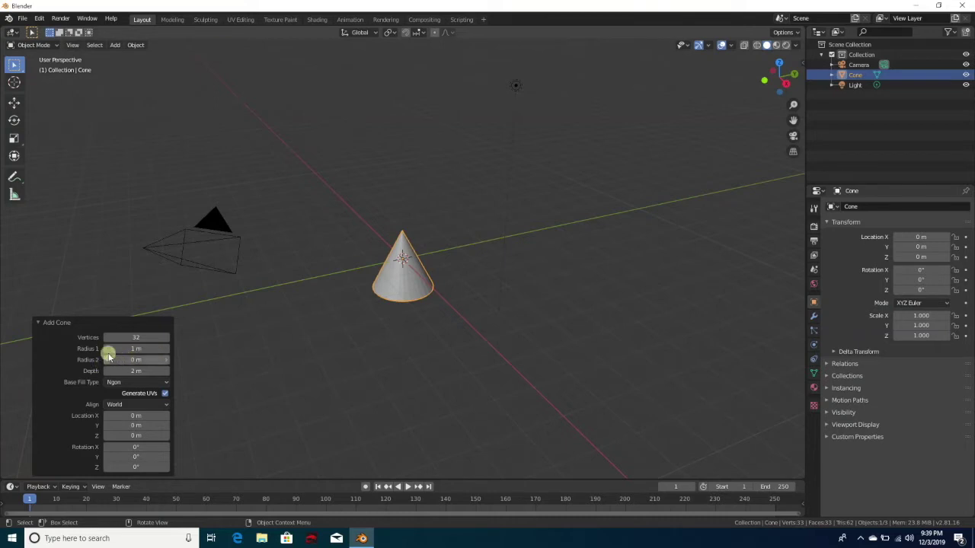
{"action": "left_click_drag", "start_coordinate": [108, 348], "coordinate": [105, 349]}
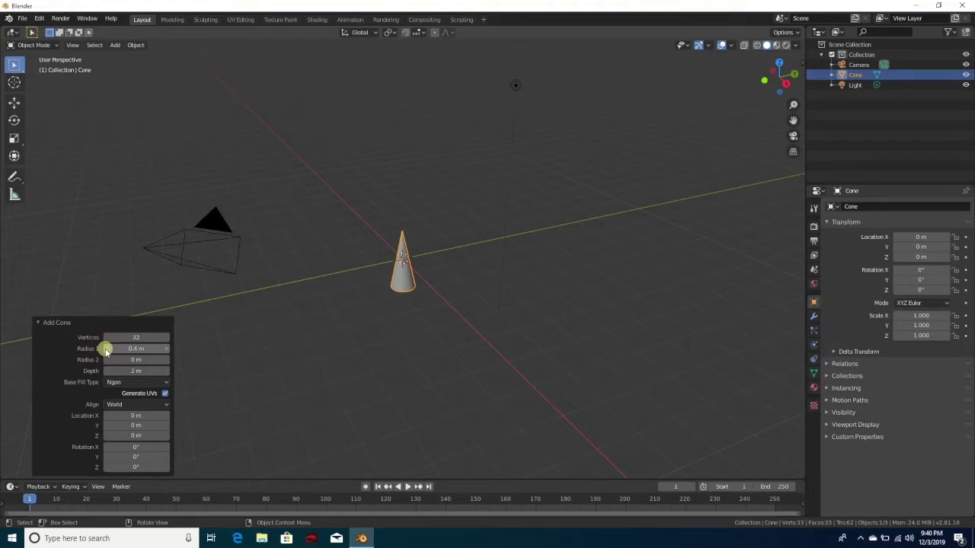
{"action": "left_click_drag", "start_coordinate": [105, 350], "coordinate": [105, 349]}
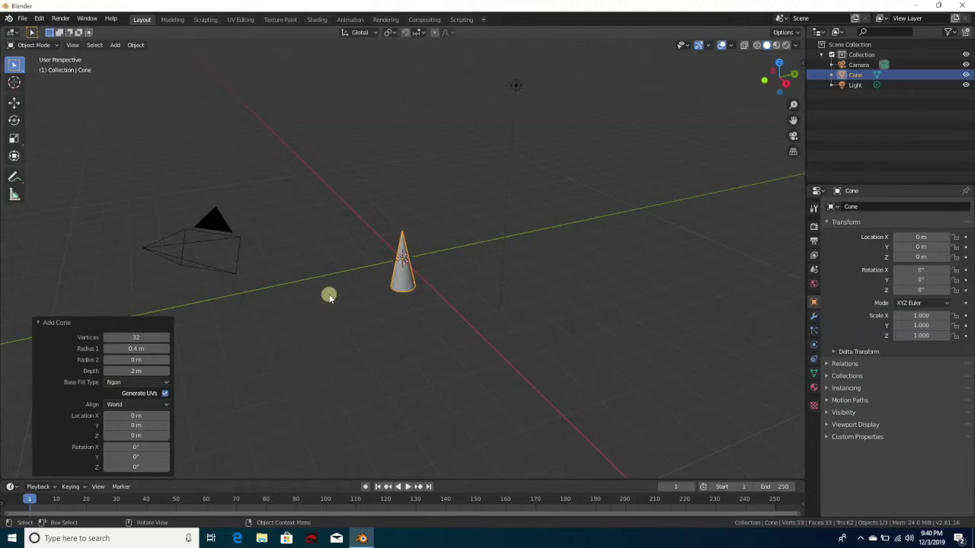
{"action": "key", "text": "g"}
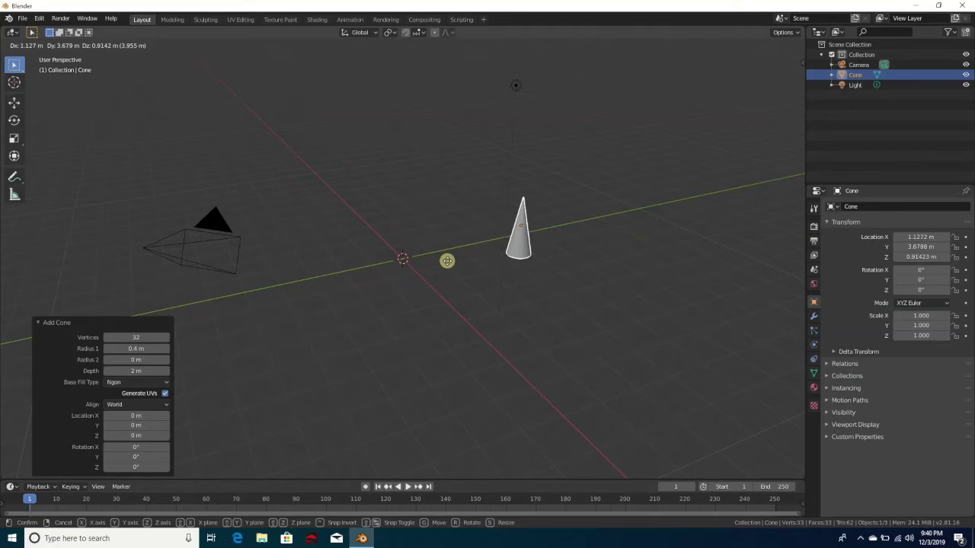
Place the cone off the origin at about X 1.13, Y 3.68, Z 0.91 m, then deselect it.
{"action": "left_click", "coordinate": [447, 261]}
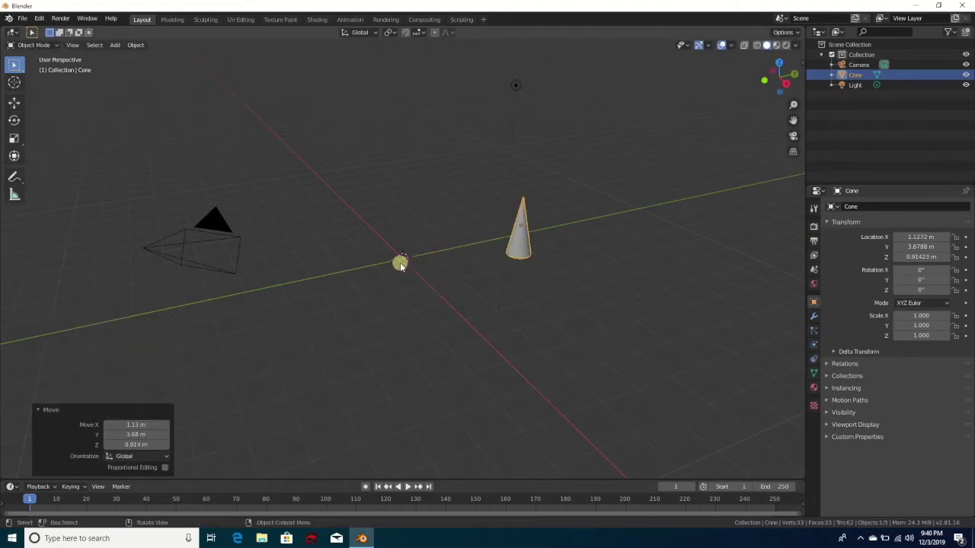
{"action": "left_click", "coordinate": [401, 261]}
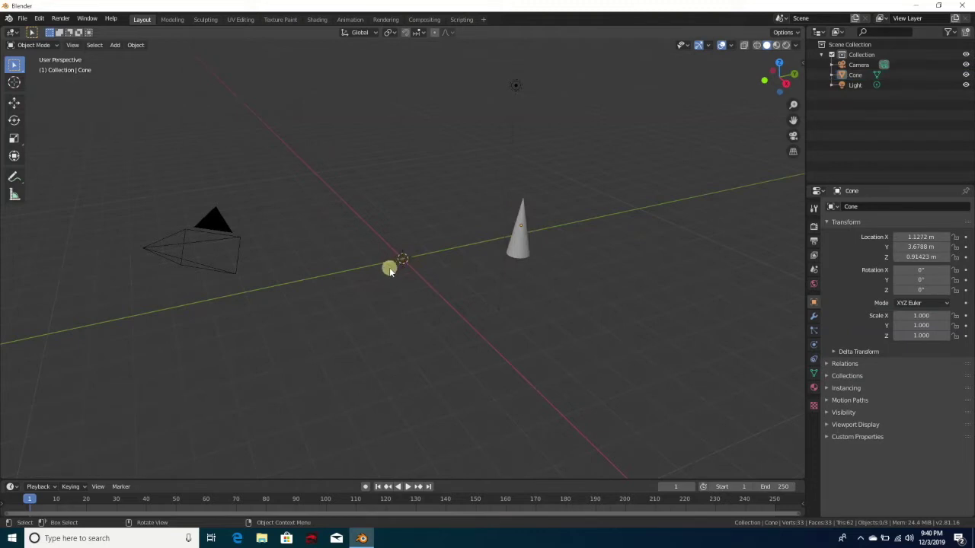
{"action": "key", "text": "shift"}
{"action": "key", "text": "shift+a"}
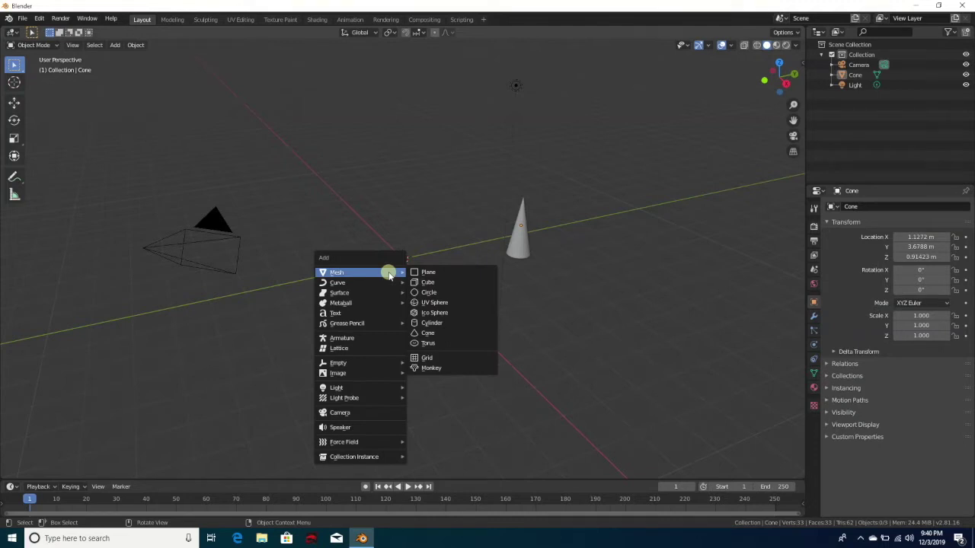
Add a UV sphere at the world origin and shade it smooth.
{"action": "left_click", "coordinate": [435, 303]}
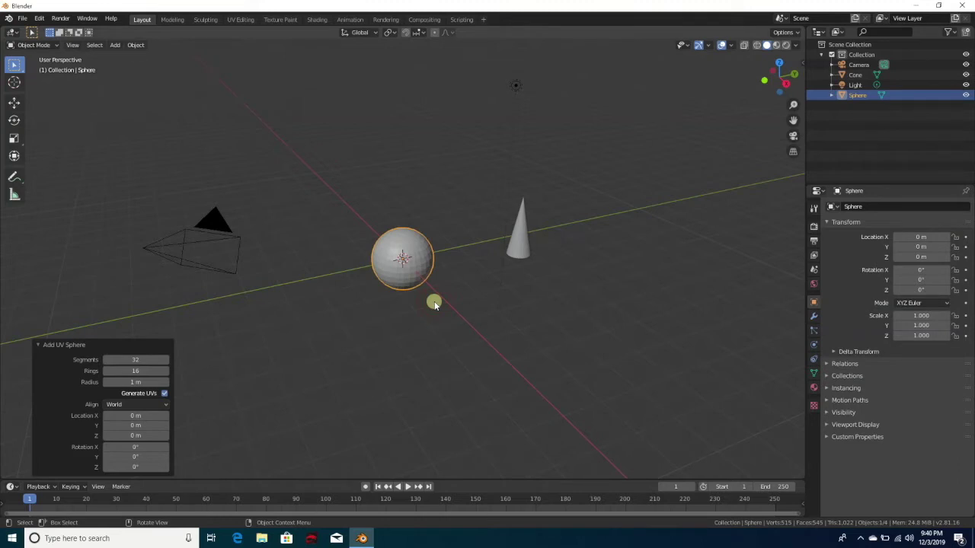
{"action": "right_click", "coordinate": [407, 245]}
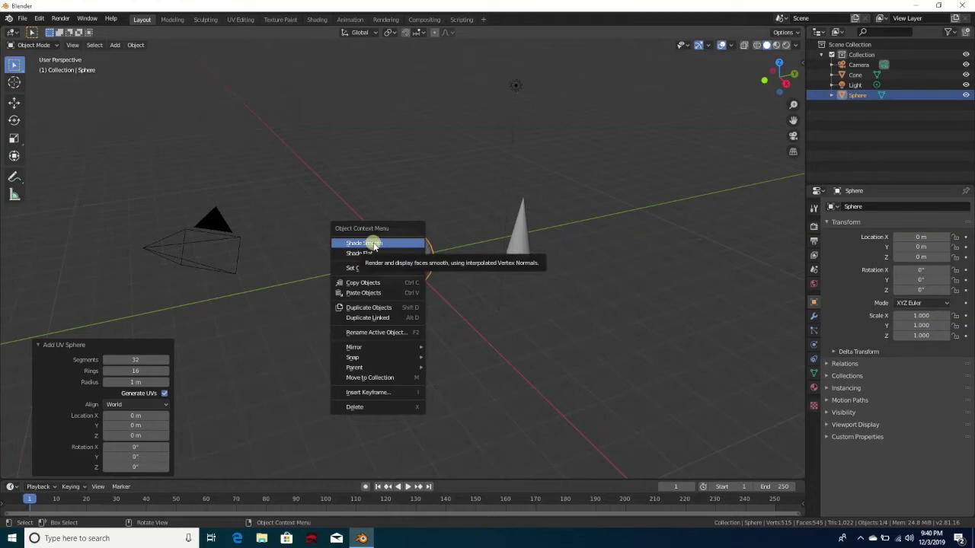
{"action": "left_click", "coordinate": [374, 244]}
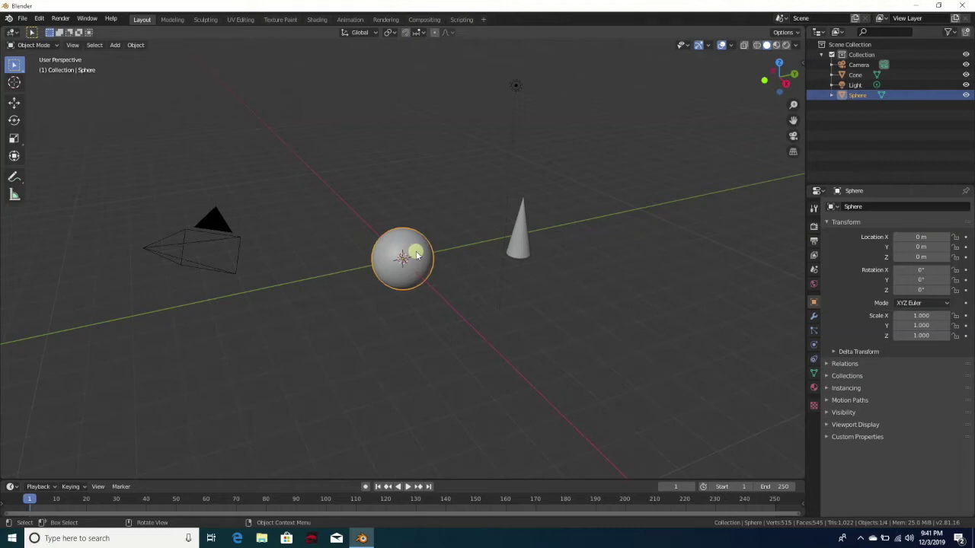
{"action": "key", "text": "KP_1"}
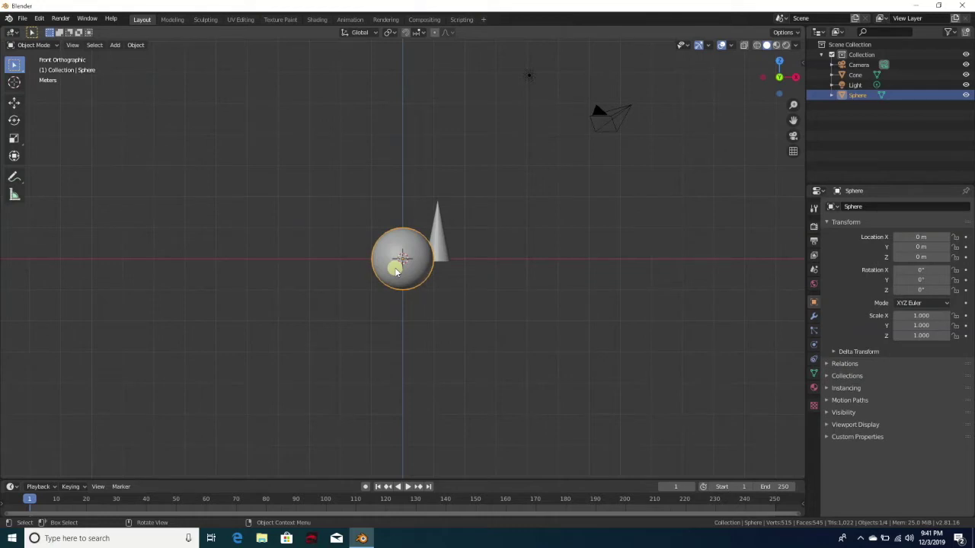
Scale the sphere uniformly to 1.349 and duplicate it.
{"action": "key", "text": "s"}
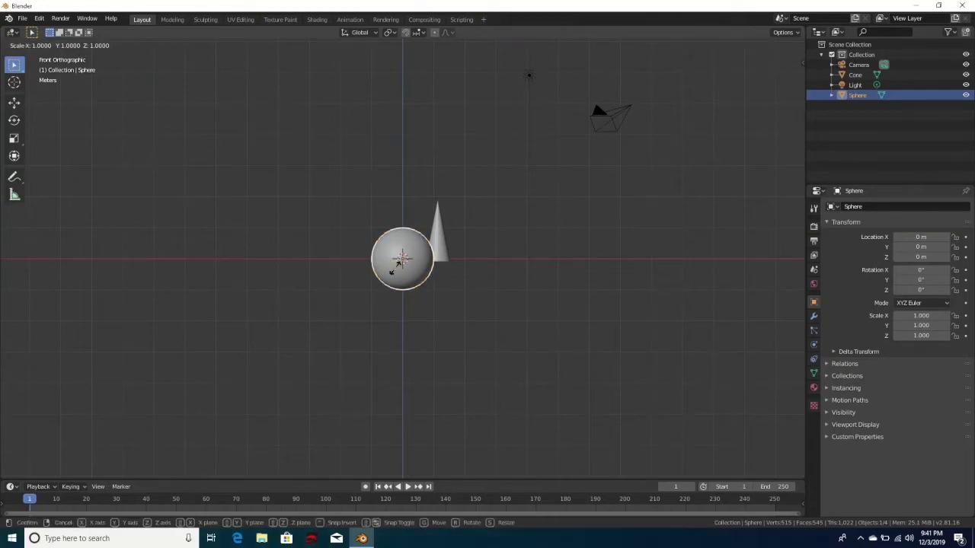
{"action": "left_click", "coordinate": [389, 270]}
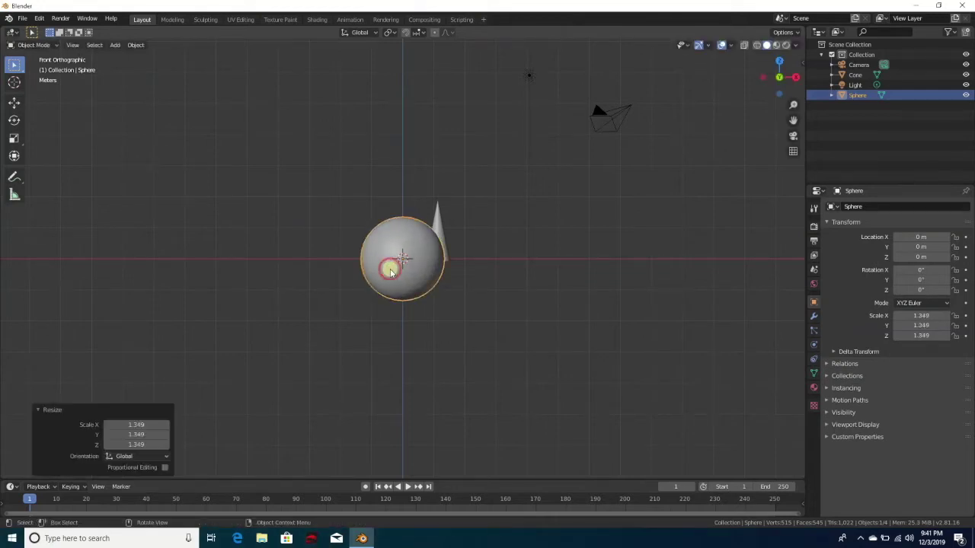
{"action": "right_click", "coordinate": [391, 262]}
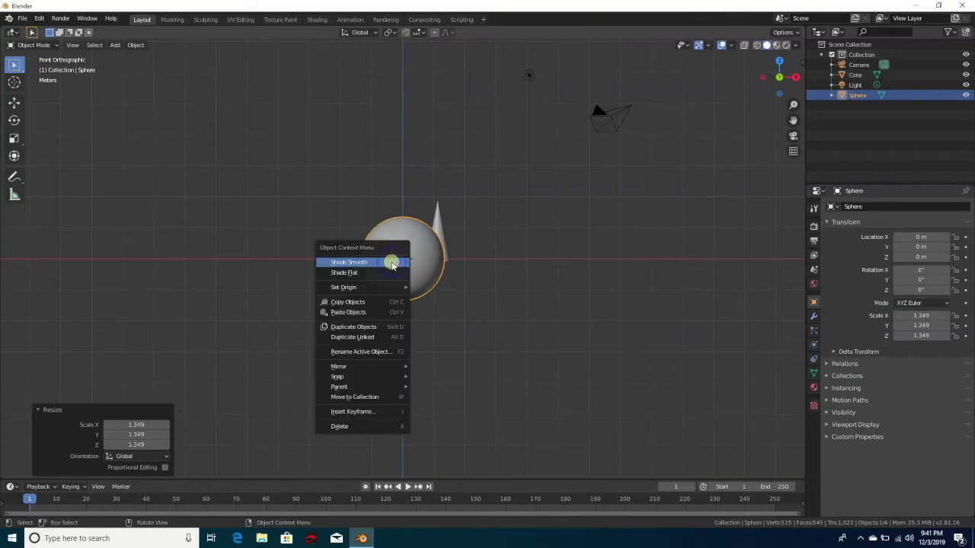
{"action": "left_click", "coordinate": [366, 328]}
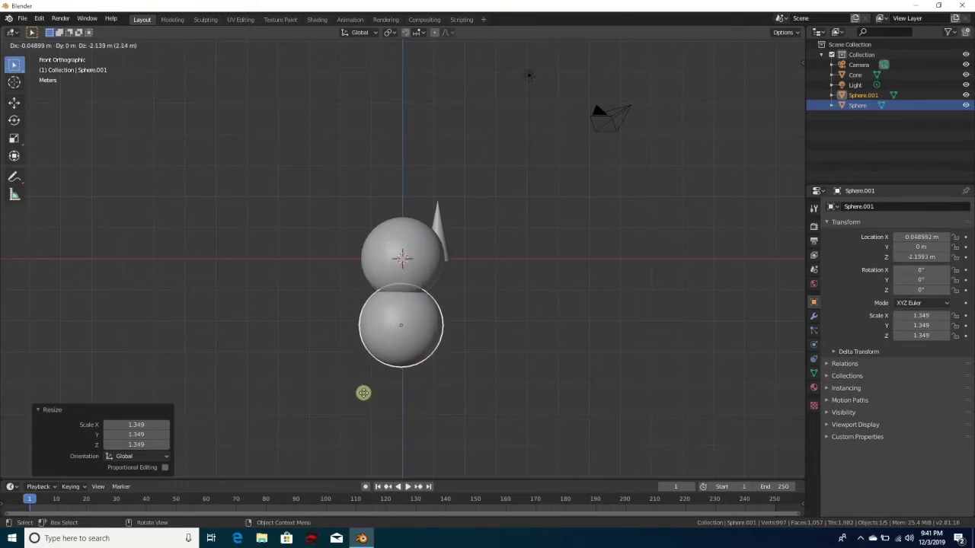
Drop the copy beneath the original at Z −2.51 m and scale it up to 1.735.
{"action": "left_click", "coordinate": [364, 406]}
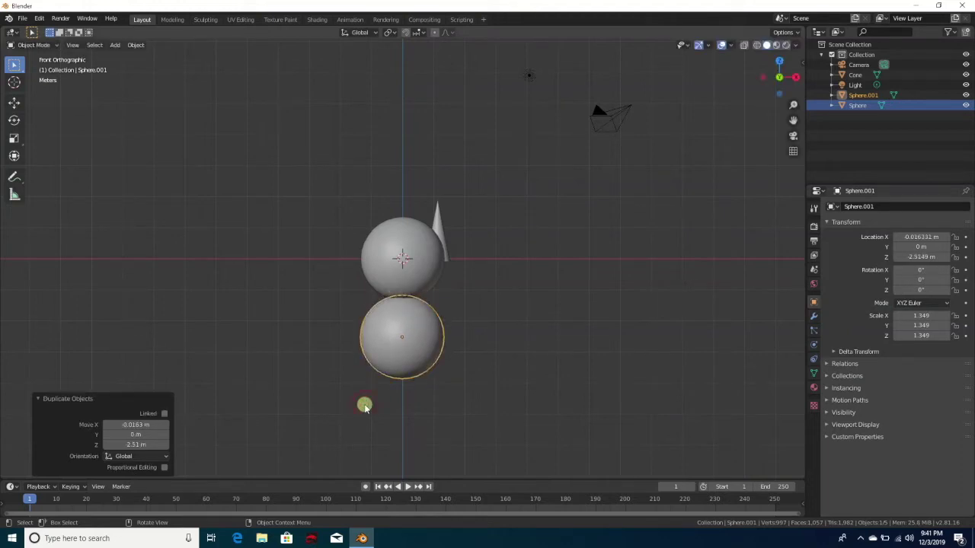
{"action": "key", "text": "s"}
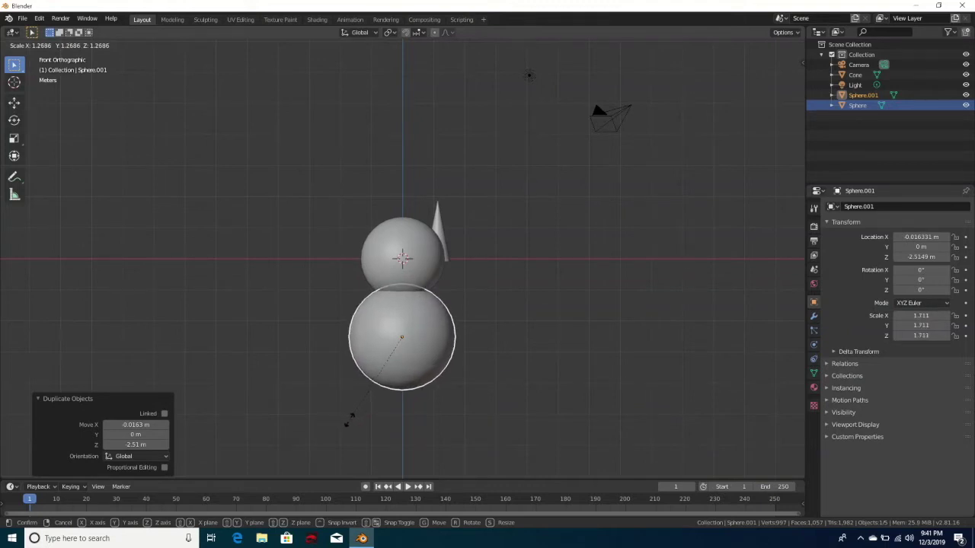
{"action": "left_click", "coordinate": [348, 424]}
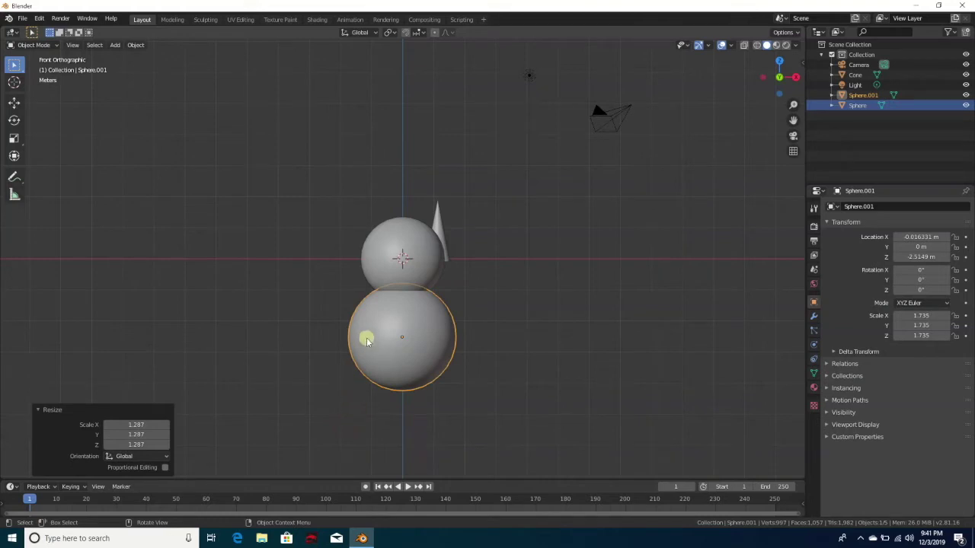
{"action": "left_click", "coordinate": [397, 237]}
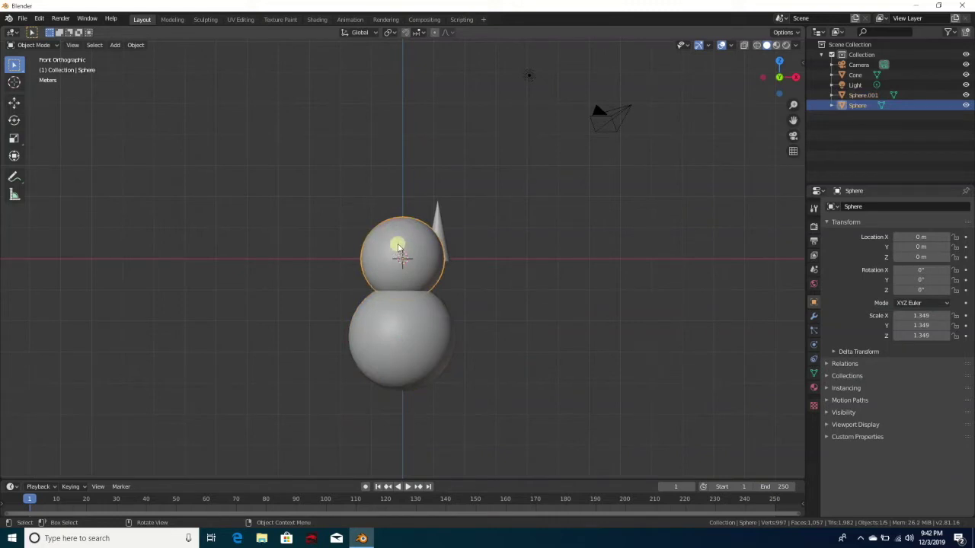
{"action": "right_click", "coordinate": [397, 246]}
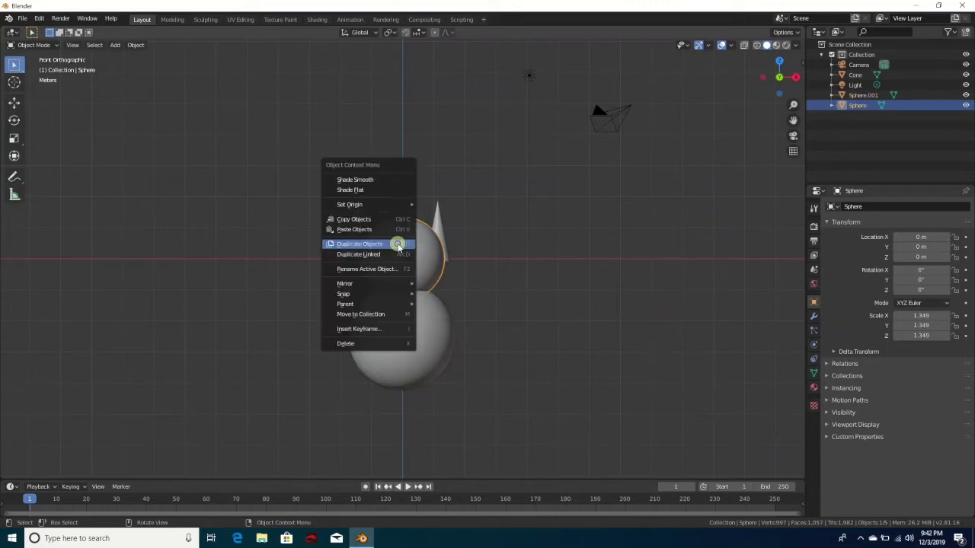
Duplicate the upper sphere, shrink the copy to 0.774 and seat it on top at Z 1.829 m.
{"action": "left_click", "coordinate": [377, 244]}
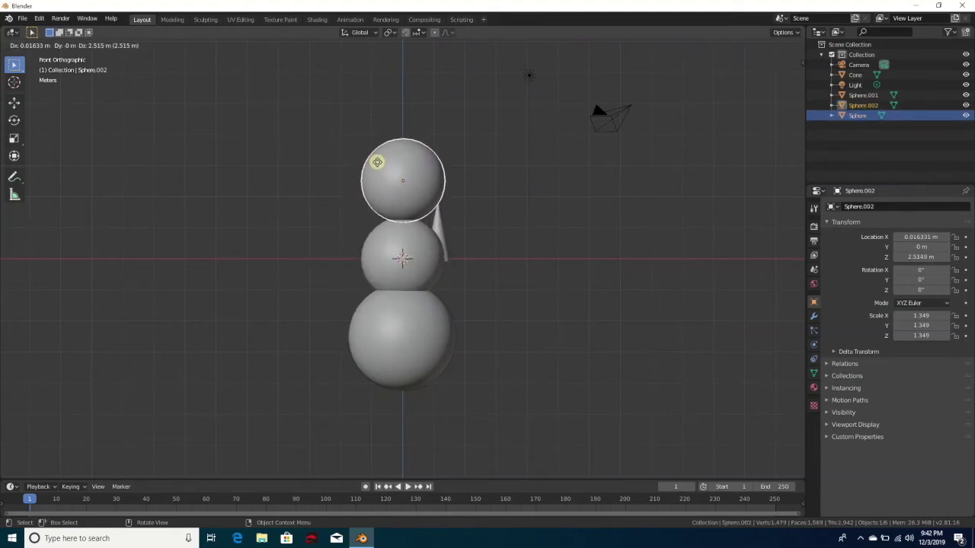
{"action": "left_click", "coordinate": [376, 161]}
{"action": "key", "text": "s"}
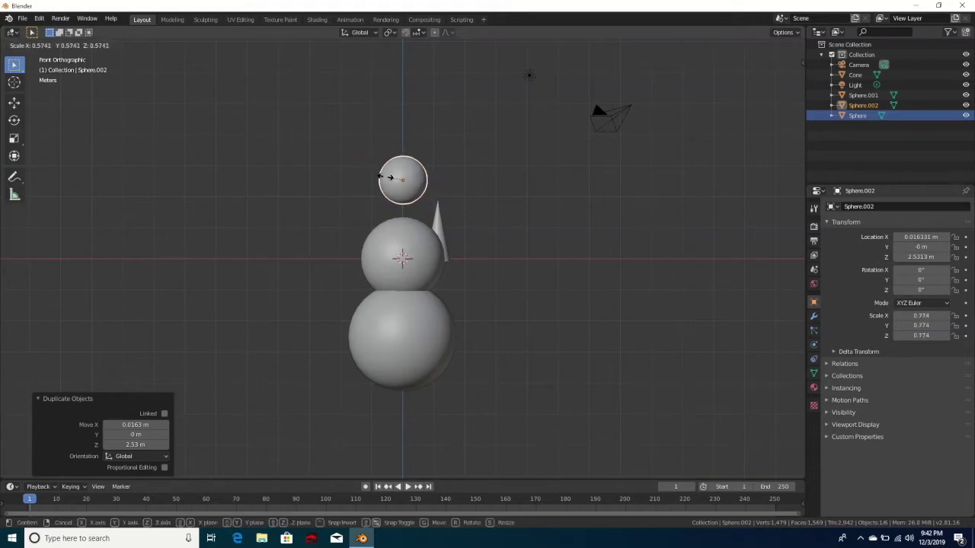
{"action": "left_click", "coordinate": [388, 177]}
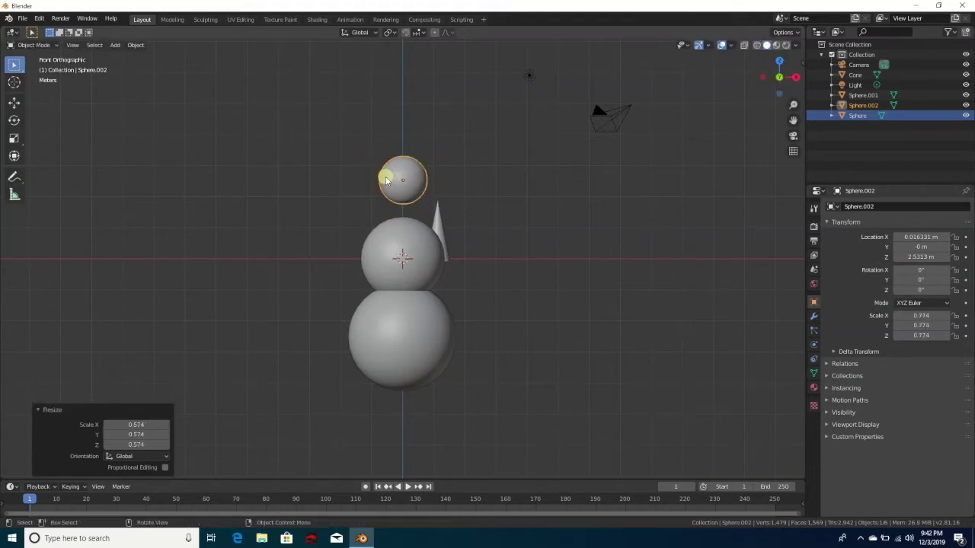
{"action": "key", "text": "g"}
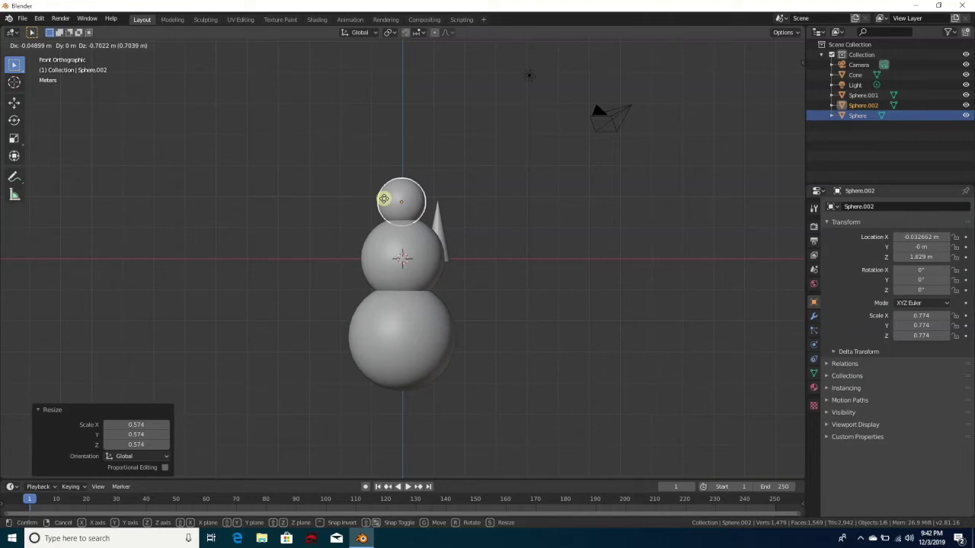
{"action": "left_click", "coordinate": [384, 198]}
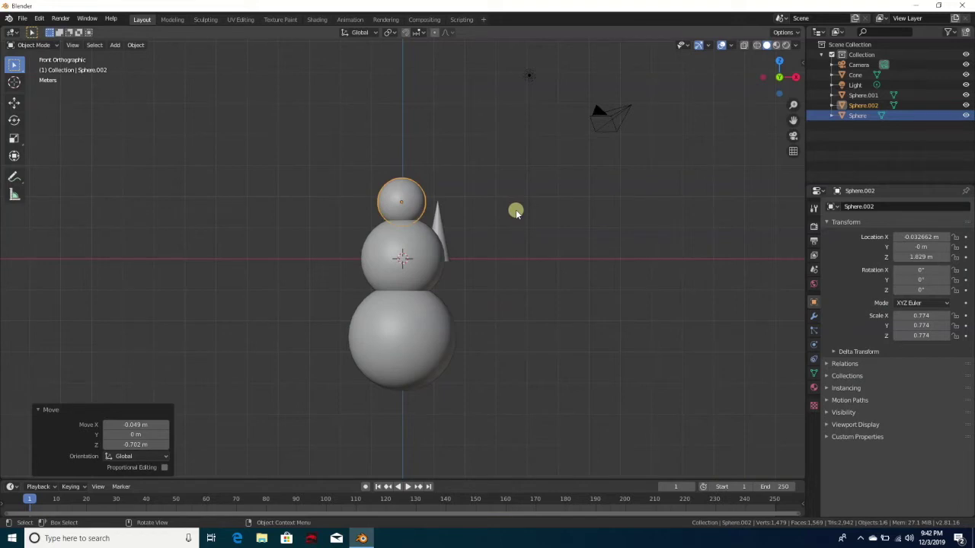
{"action": "key", "text": "KP_3"}
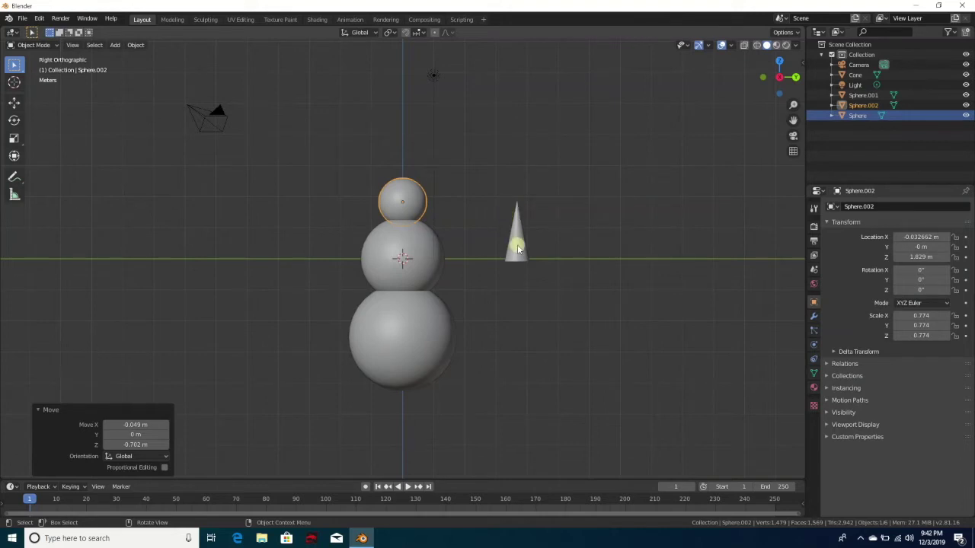
Shade the cone smooth, rotate it about 91° onto its side and scale it to 0.522.
{"action": "left_click", "coordinate": [518, 248]}
{"action": "right_click", "coordinate": [517, 248]}
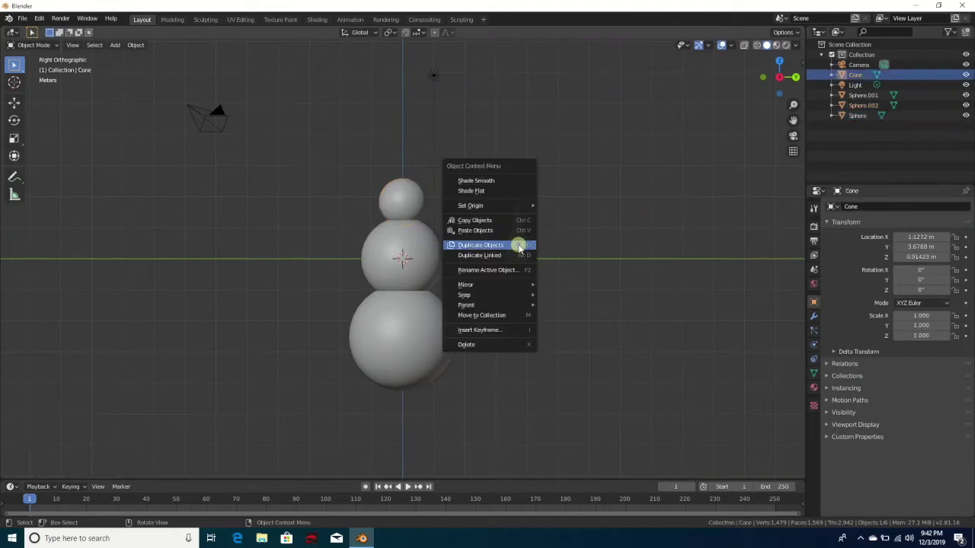
{"action": "left_click", "coordinate": [496, 180]}
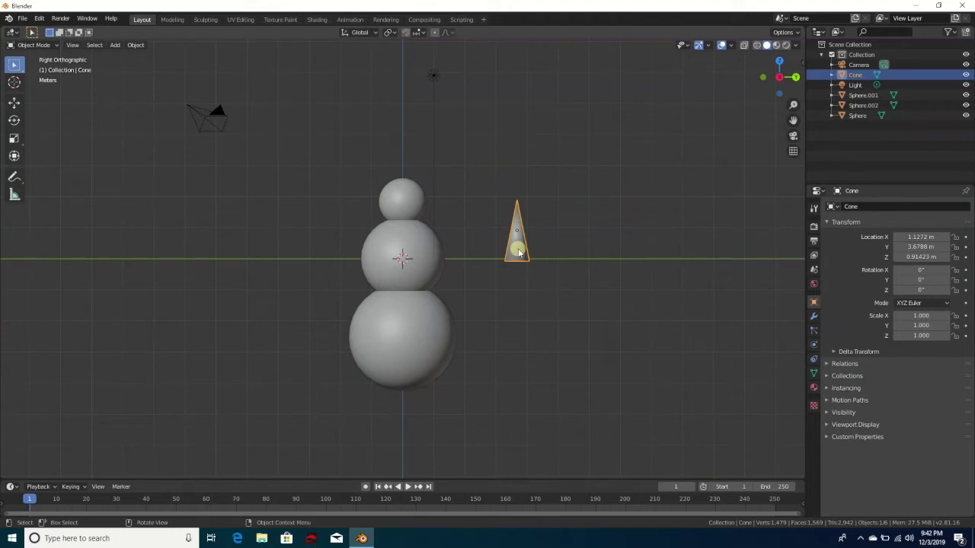
{"action": "key", "text": "g"}
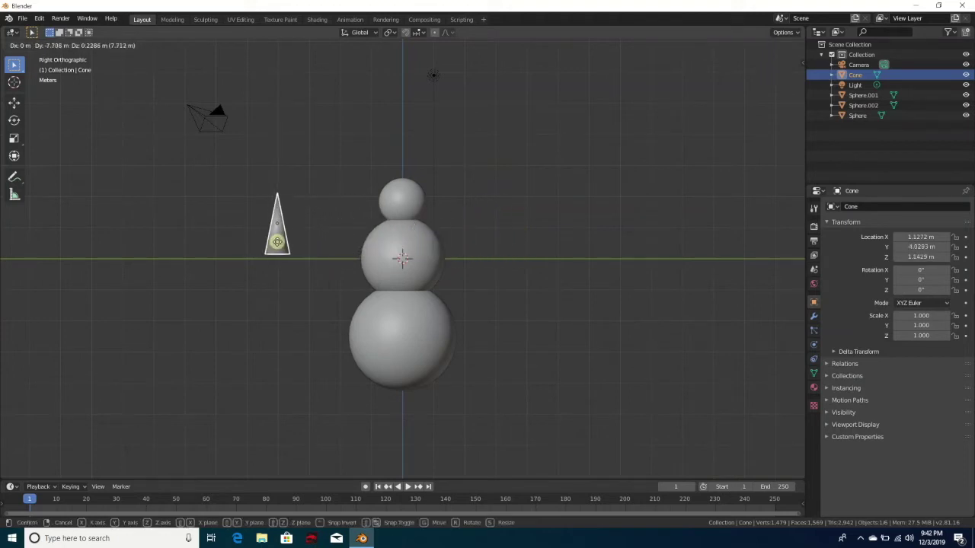
{"action": "left_click", "coordinate": [266, 243]}
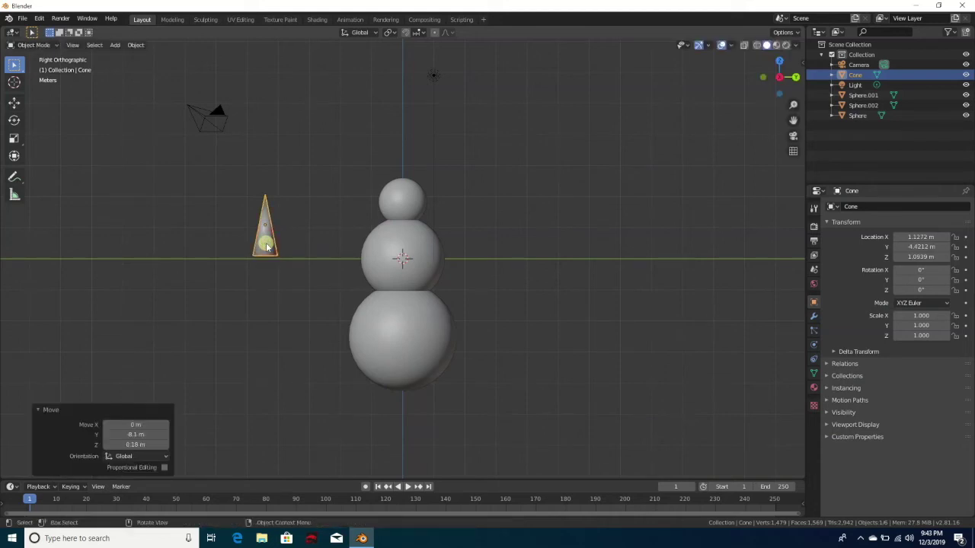
{"action": "key", "text": "r"}
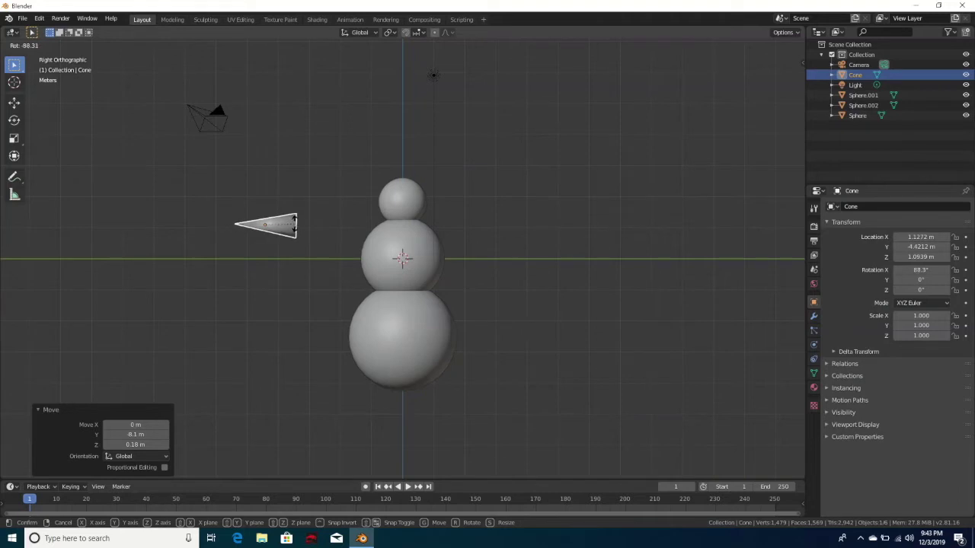
{"action": "left_click", "coordinate": [295, 224]}
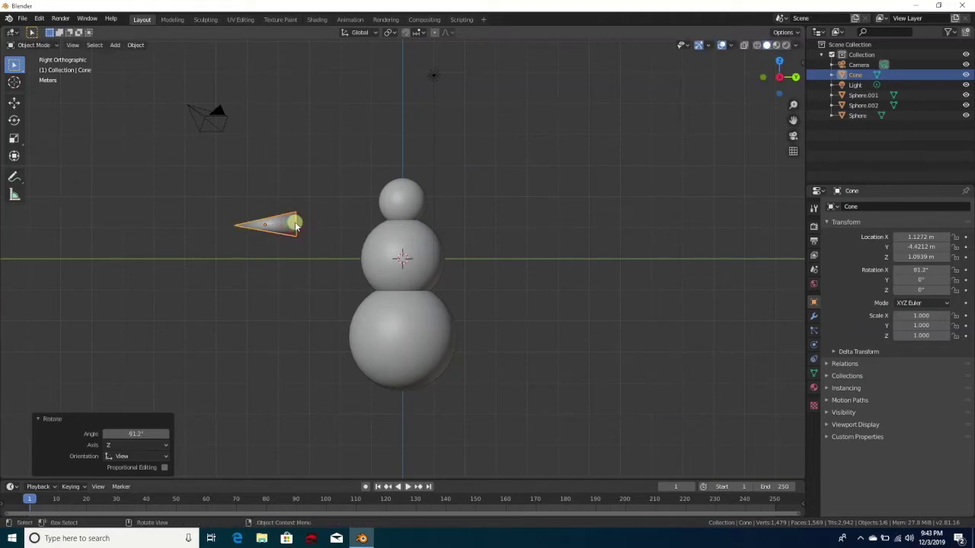
{"action": "key", "text": "s"}
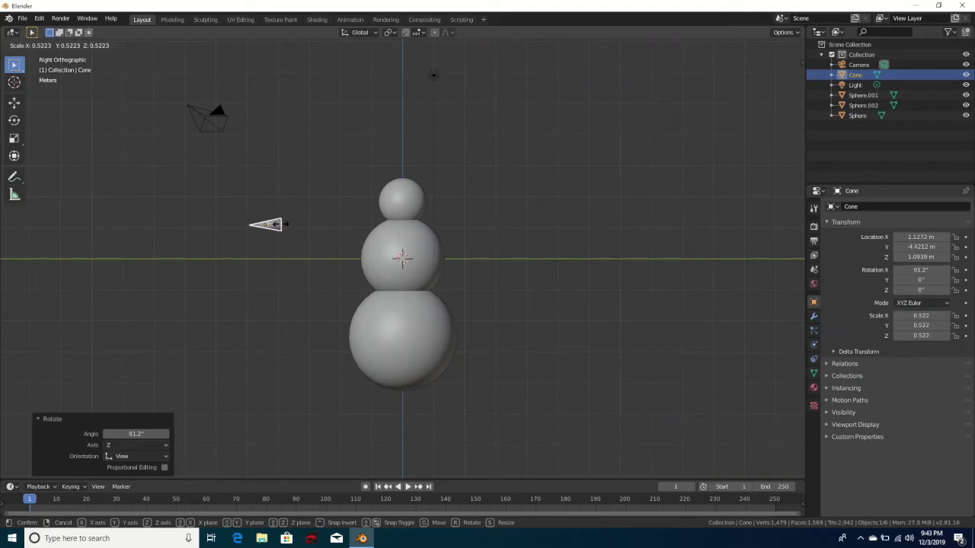
{"action": "left_click", "coordinate": [280, 224]}
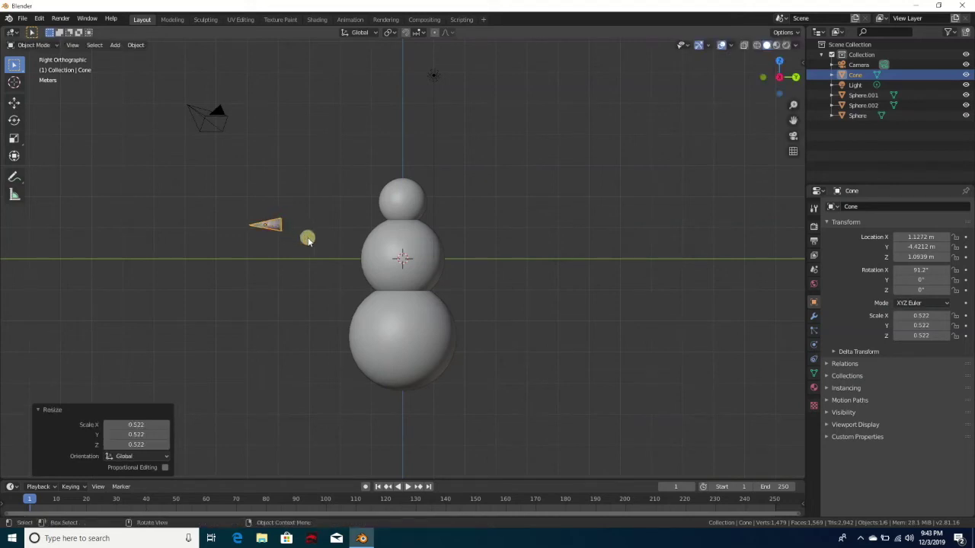
Set the cone into the centre front of the head at Z 1.829 m as a nose.
{"action": "key", "text": "g"}
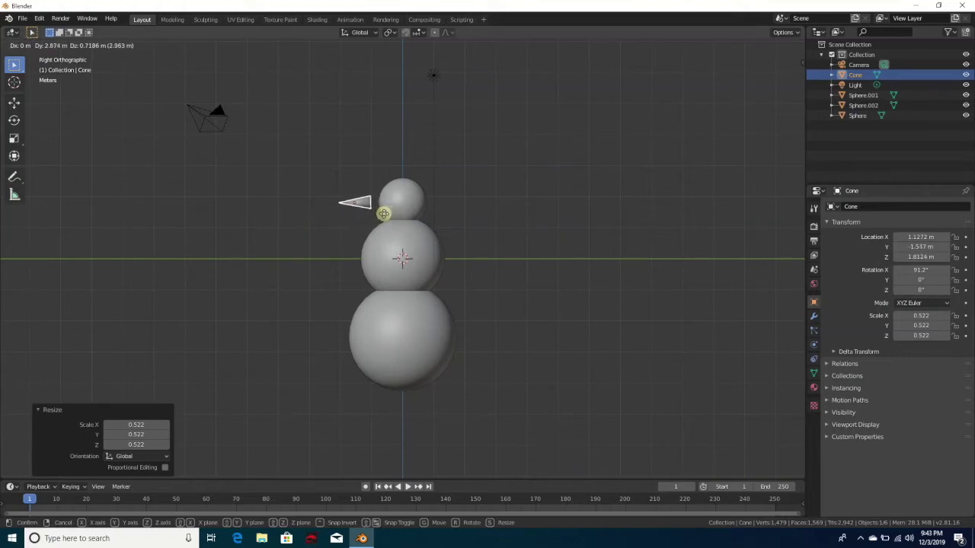
{"action": "left_click", "coordinate": [384, 215]}
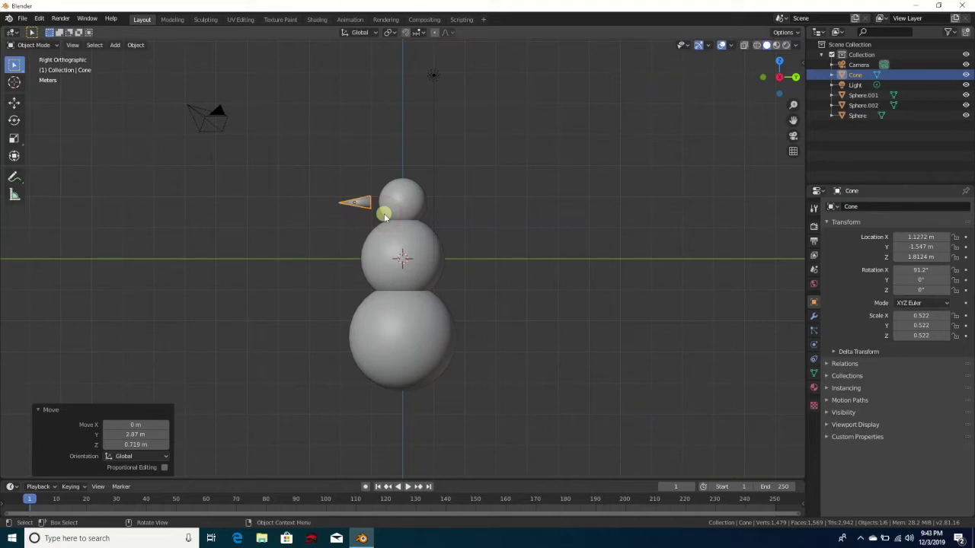
{"action": "key", "text": "KP_1"}
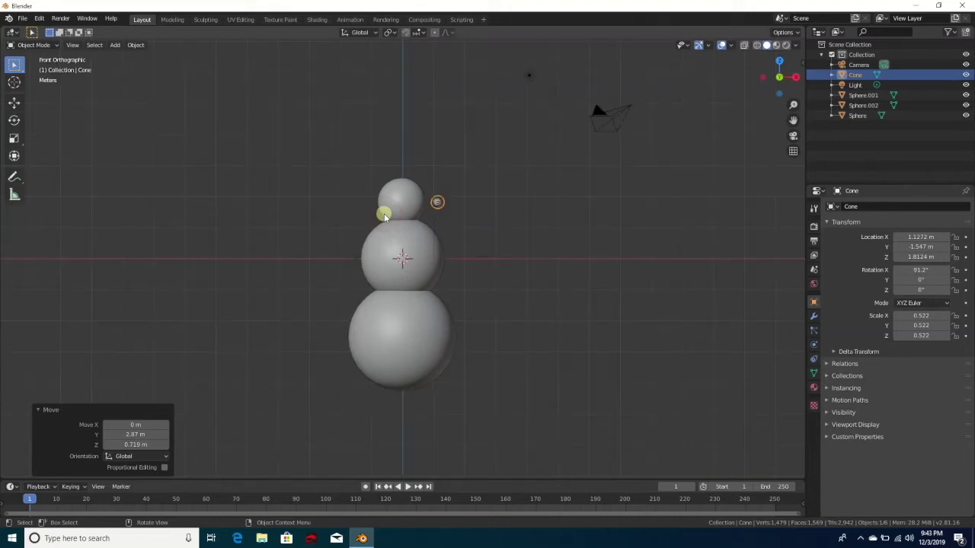
{"action": "key", "text": "g"}
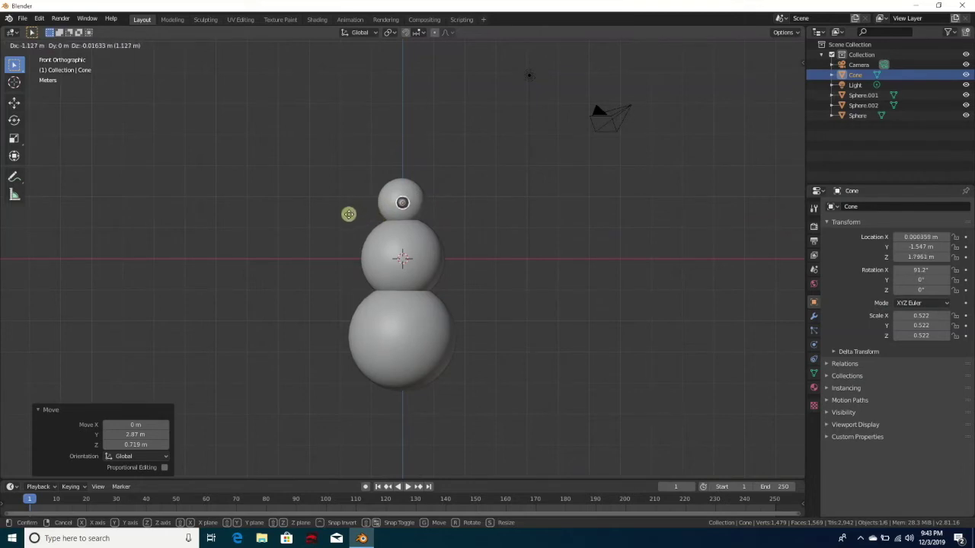
{"action": "left_click", "coordinate": [348, 214]}
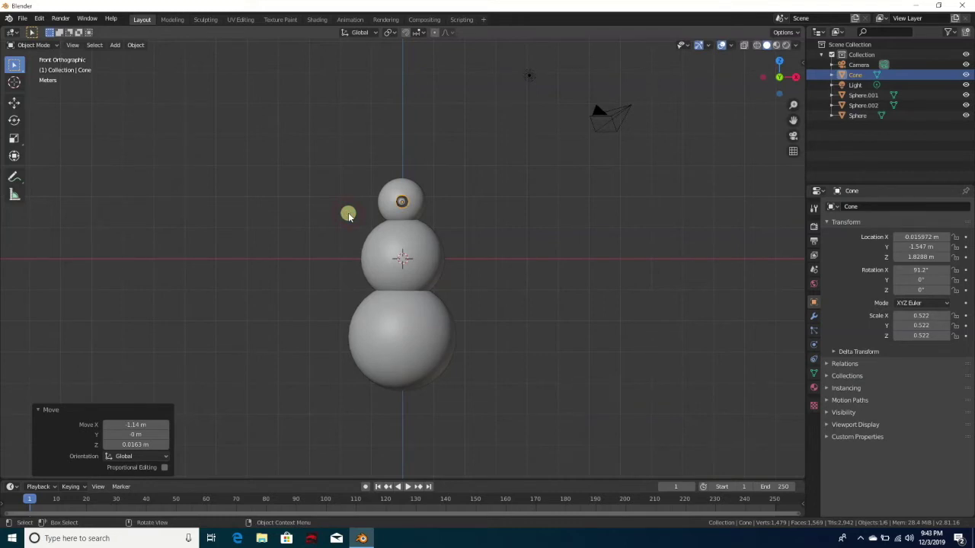
{"action": "key", "text": "KP_7"}
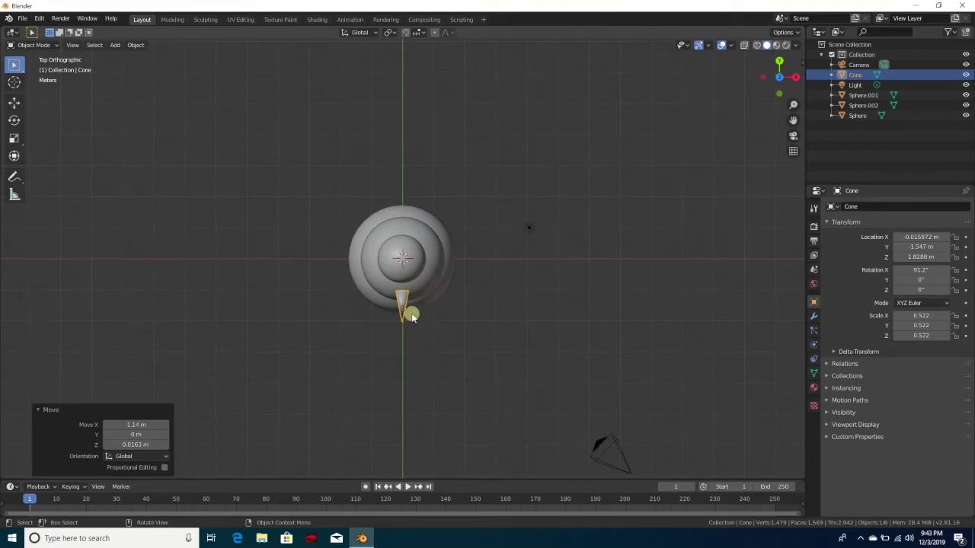
{"action": "key", "text": "g"}
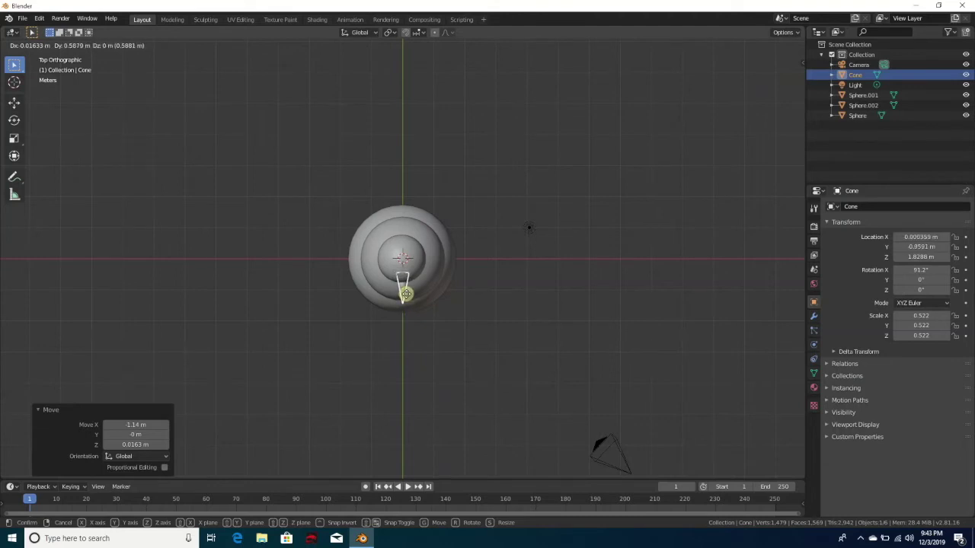
{"action": "left_click", "coordinate": [406, 294]}
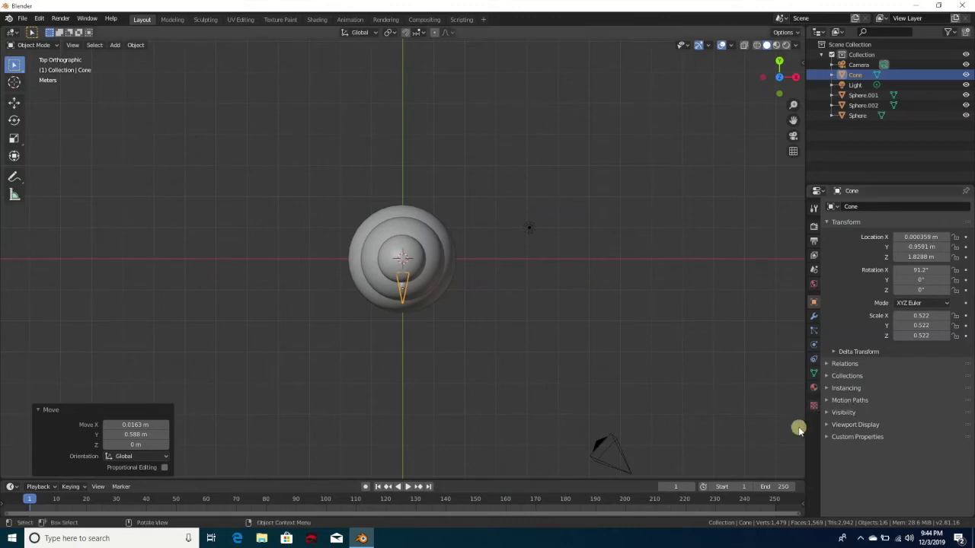
Give the cone a new material, Material.001, with an orange base colour.
{"action": "left_click", "coordinate": [813, 388]}
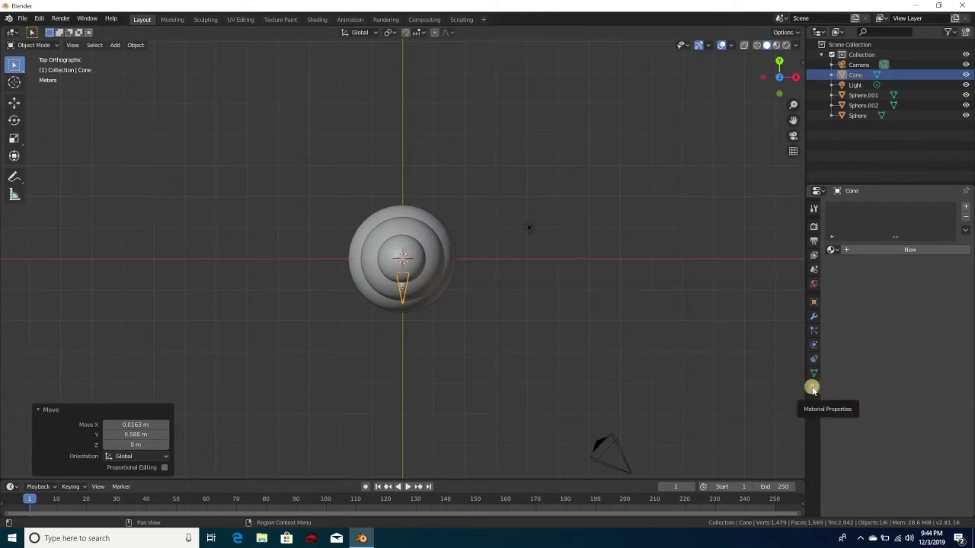
{"action": "left_click", "coordinate": [893, 253]}
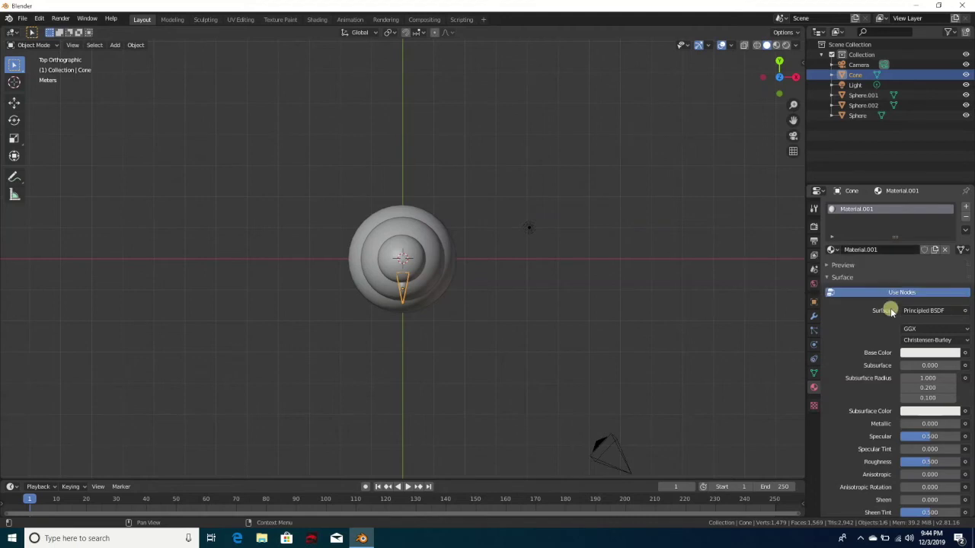
{"action": "left_click", "coordinate": [932, 355]}
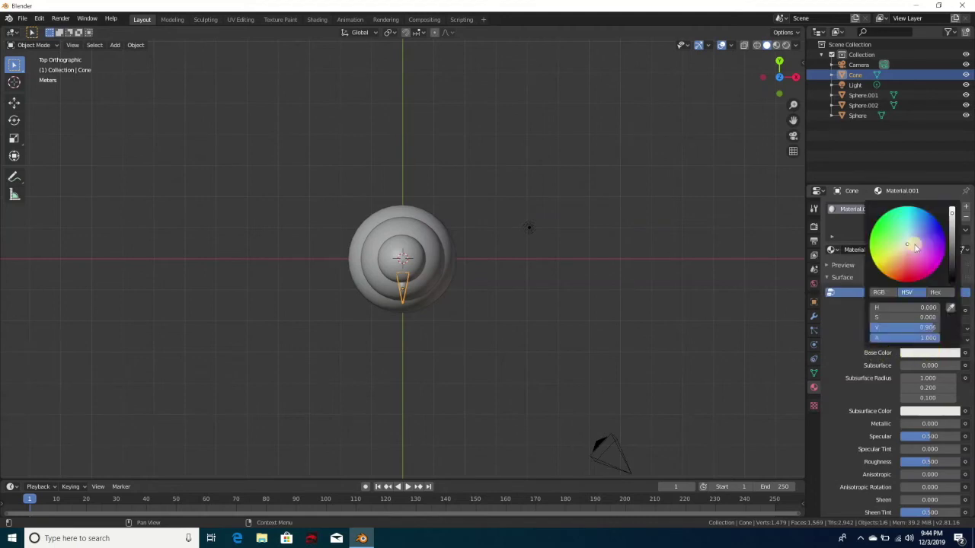
{"action": "left_click_drag", "start_coordinate": [908, 249], "coordinate": [893, 272]}
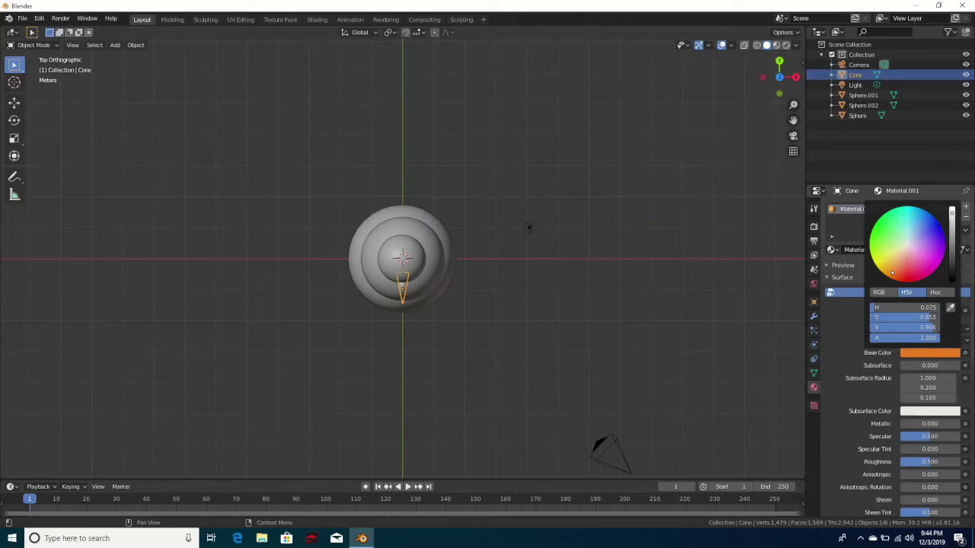
{"action": "left_click_drag", "start_coordinate": [891, 272], "coordinate": [890, 274]}
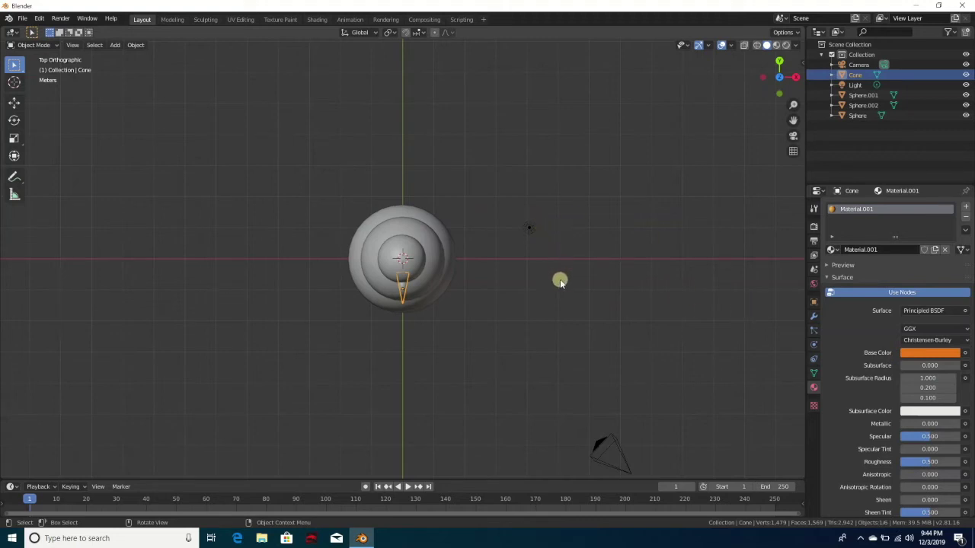
{"action": "key", "text": "KP_1"}
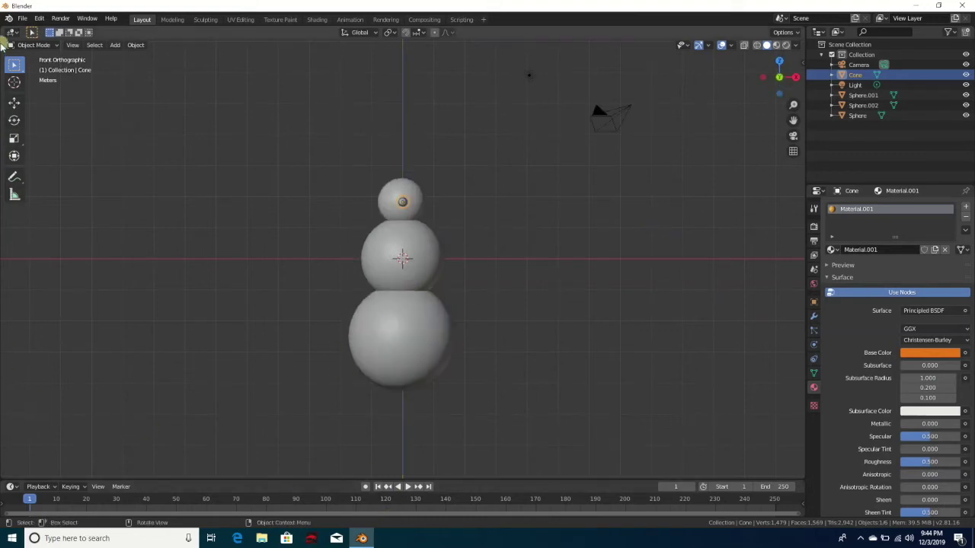
Save the scene over Snowman.blend in the Documents folder.
{"action": "left_click", "coordinate": [22, 18]}
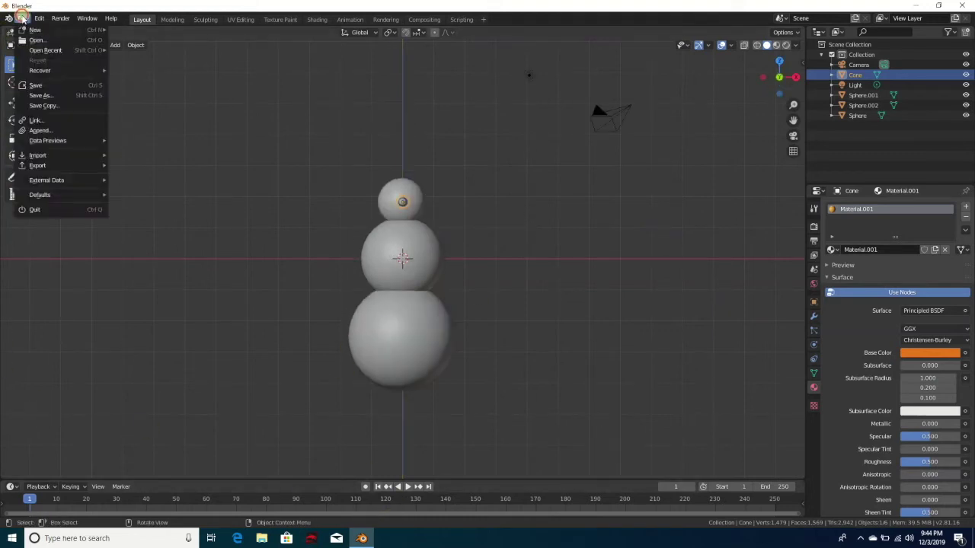
{"action": "left_click", "coordinate": [33, 86]}
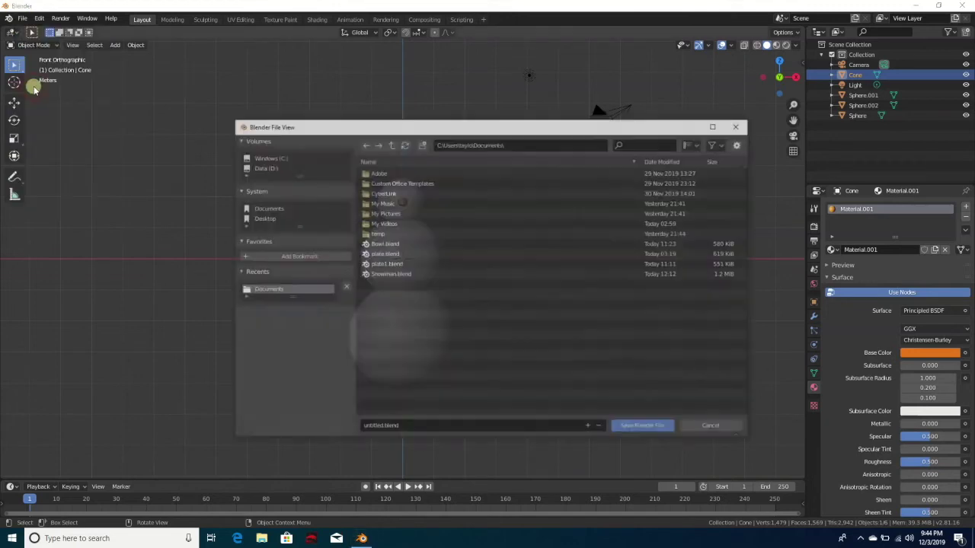
{"action": "left_click", "coordinate": [401, 427]}
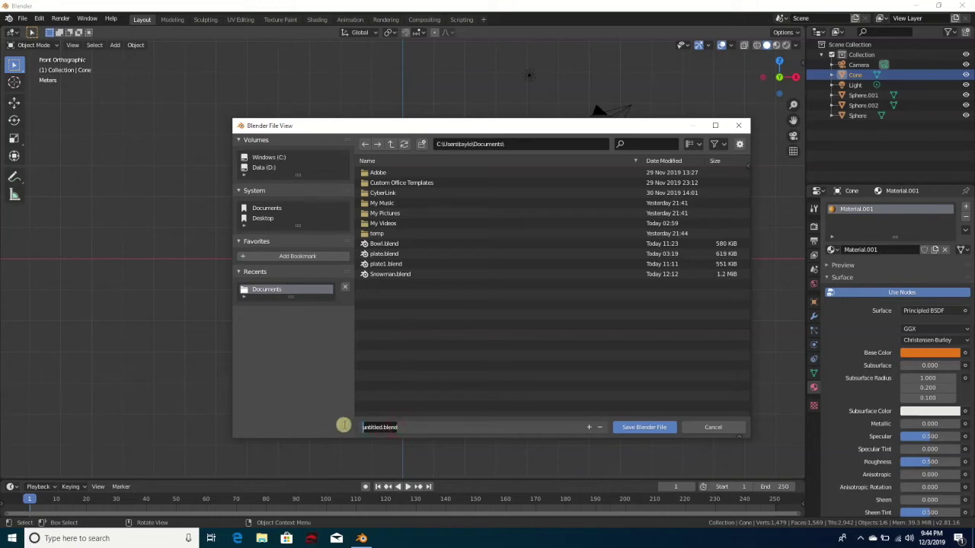
{"action": "type", "text": "Snow"}
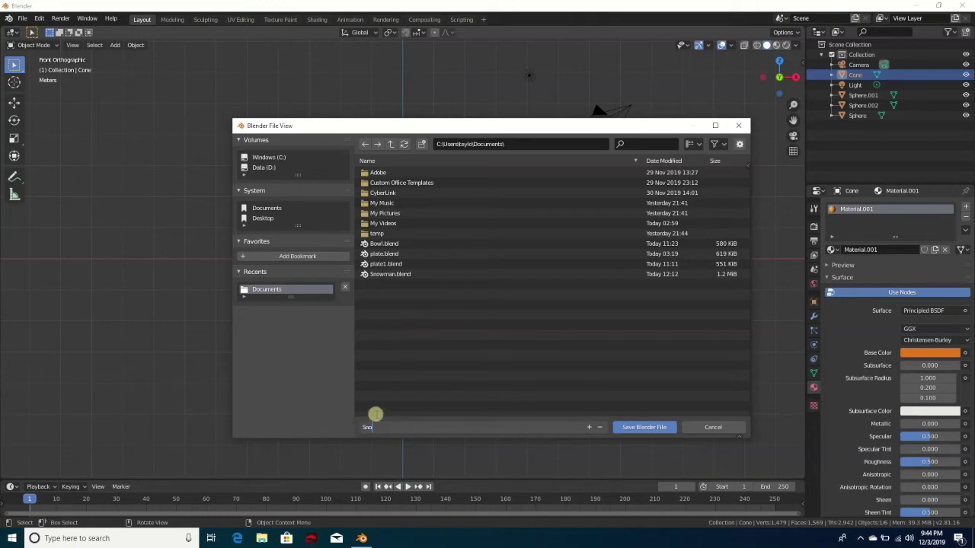
{"action": "type", "text": "man"}
{"action": "left_click", "coordinate": [647, 427]}
{"action": "left_click", "coordinate": [647, 427]}
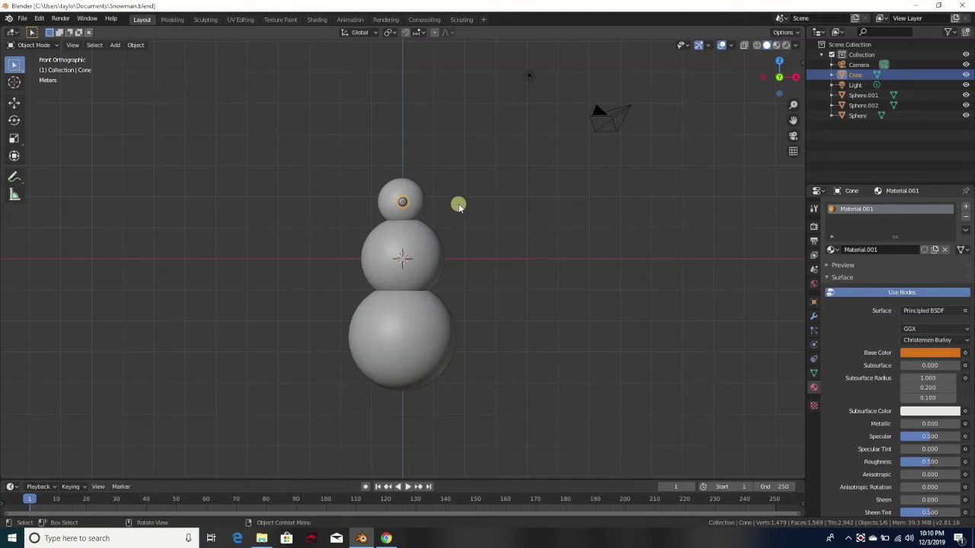
{"action": "left_click", "coordinate": [405, 185]}
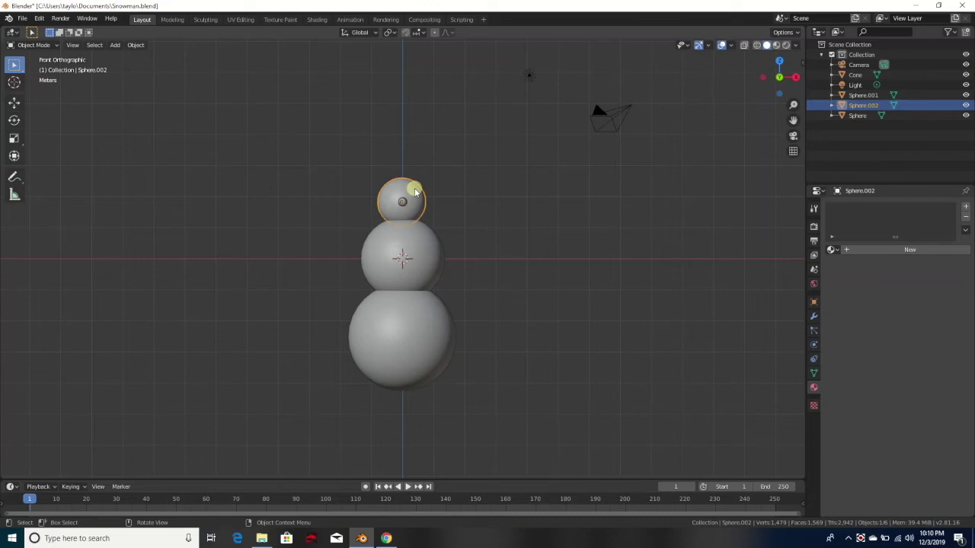
Duplicate the head sphere and shrink the copy, Sphere.003, down to eye size.
{"action": "right_click", "coordinate": [415, 192]}
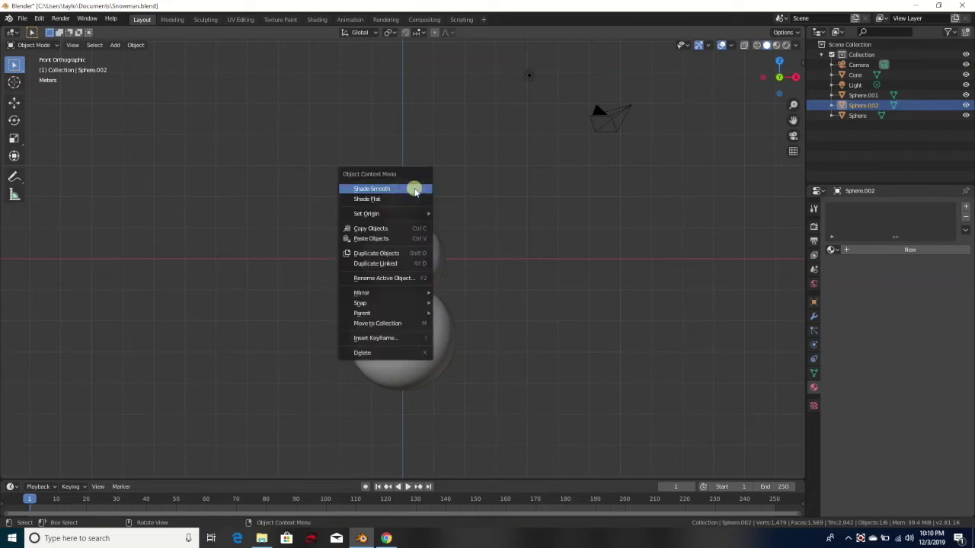
{"action": "left_click", "coordinate": [407, 254]}
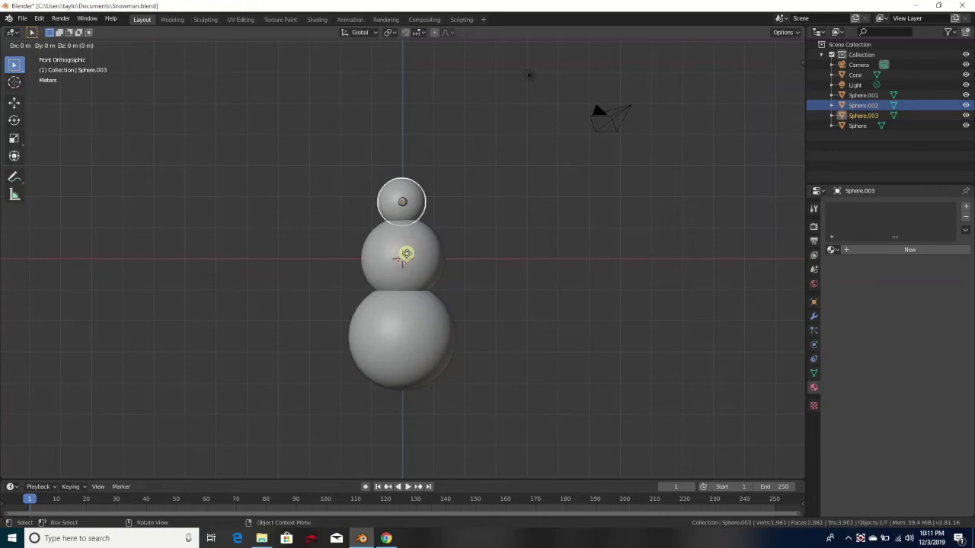
{"action": "key", "text": "s"}
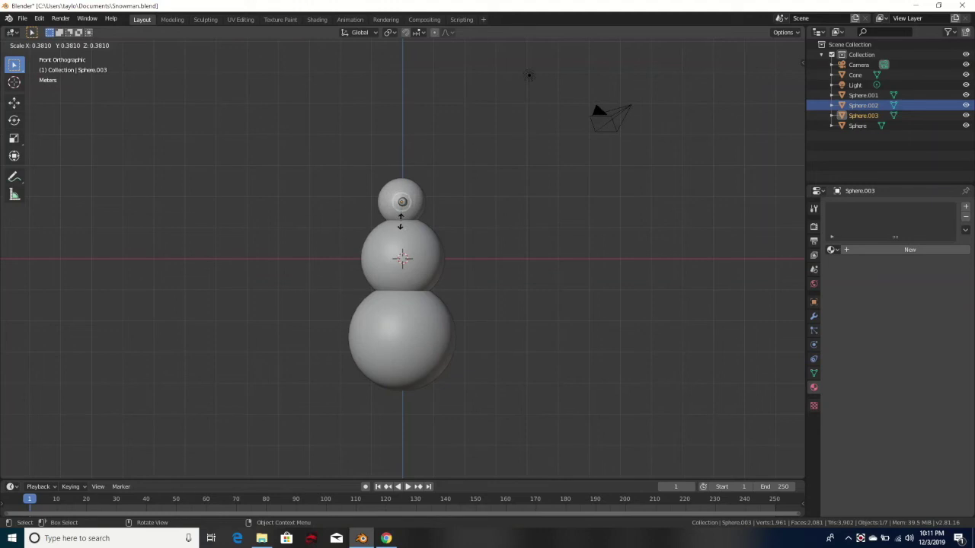
{"action": "left_click", "coordinate": [400, 221]}
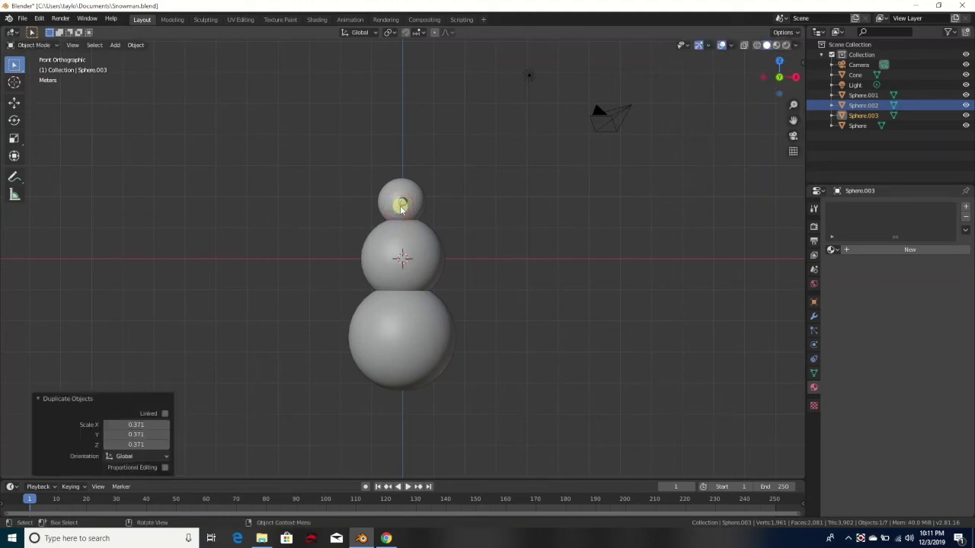
{"action": "key", "text": "g"}
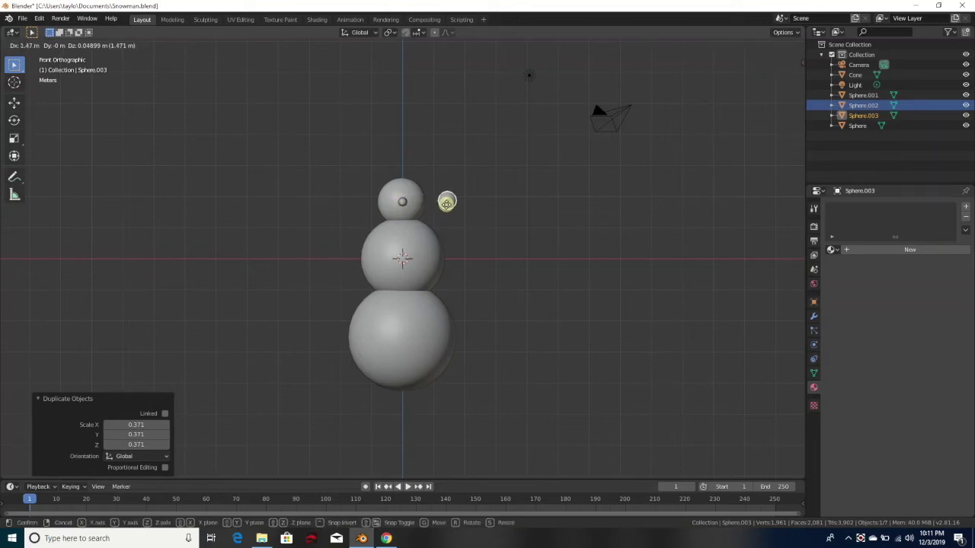
{"action": "left_click", "coordinate": [450, 207]}
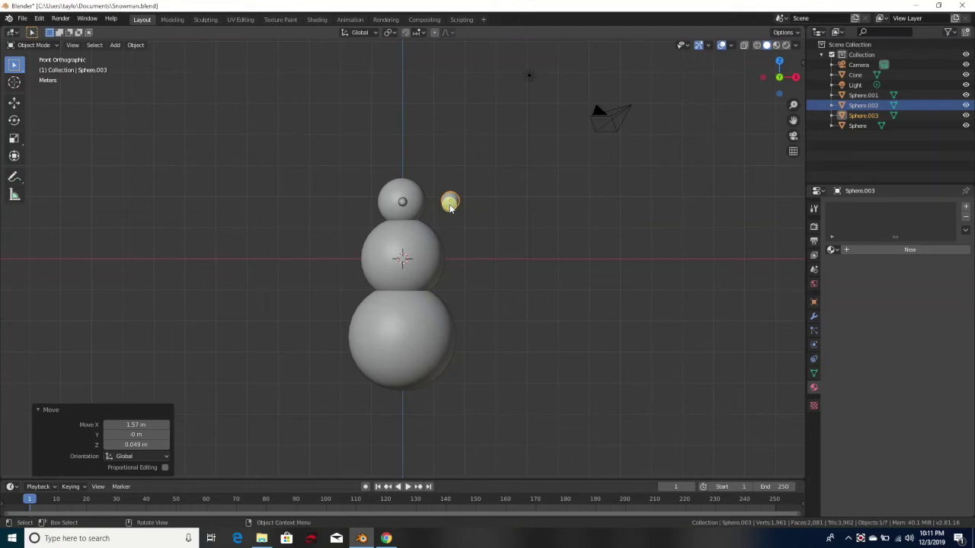
{"action": "key", "text": "s"}
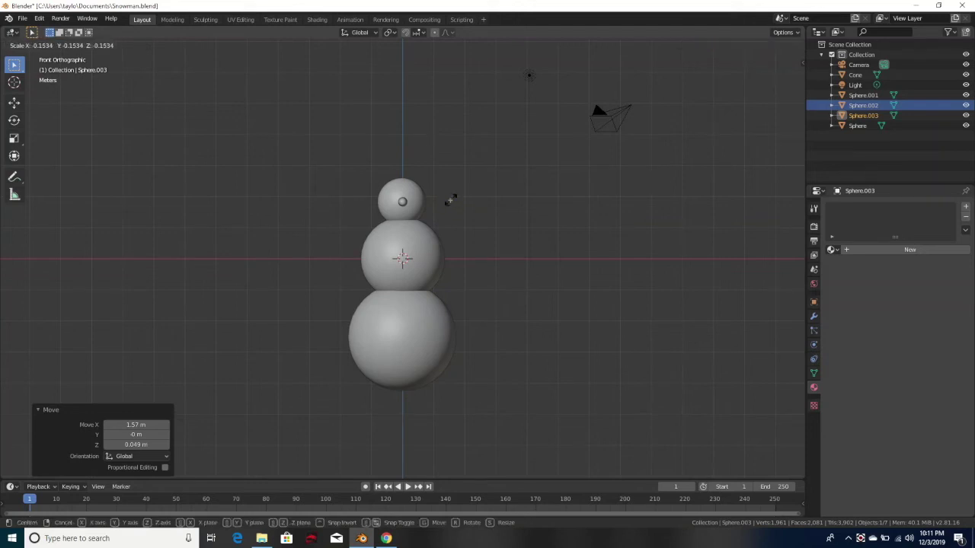
{"action": "left_click", "coordinate": [450, 200]}
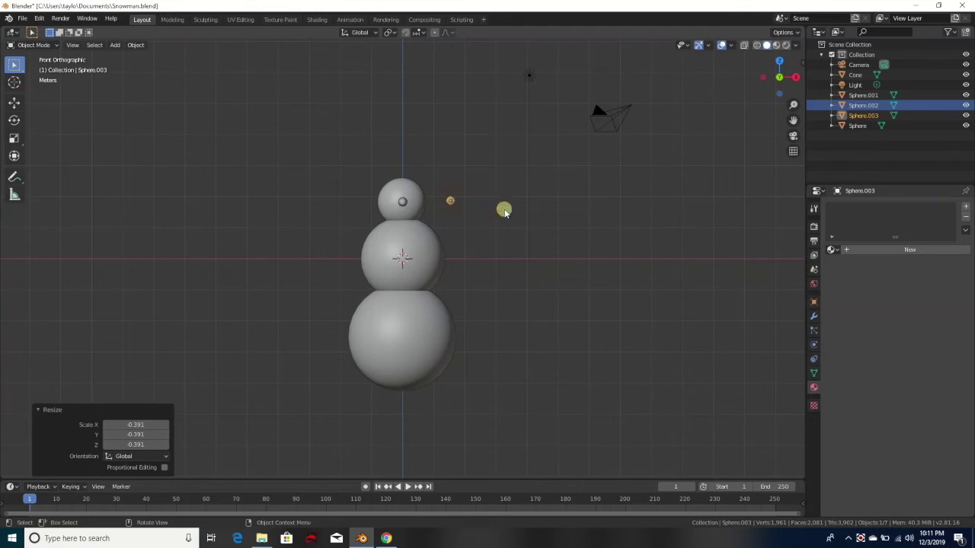
Position the eye on the head's front surface, above and beside the nose.
{"action": "scroll", "coordinate": [504, 209], "scroll_direction": "up", "scroll_amount": 5}
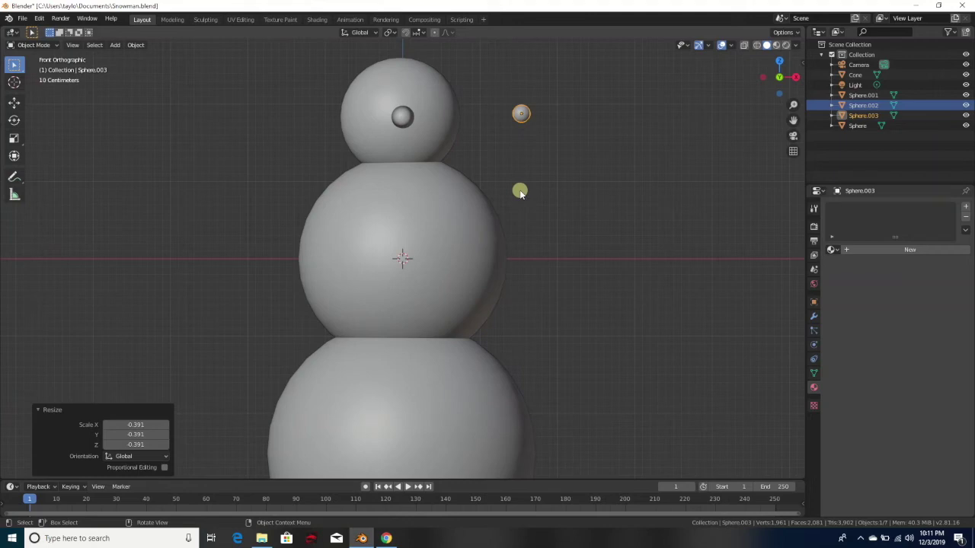
{"action": "key", "text": "KP_7"}
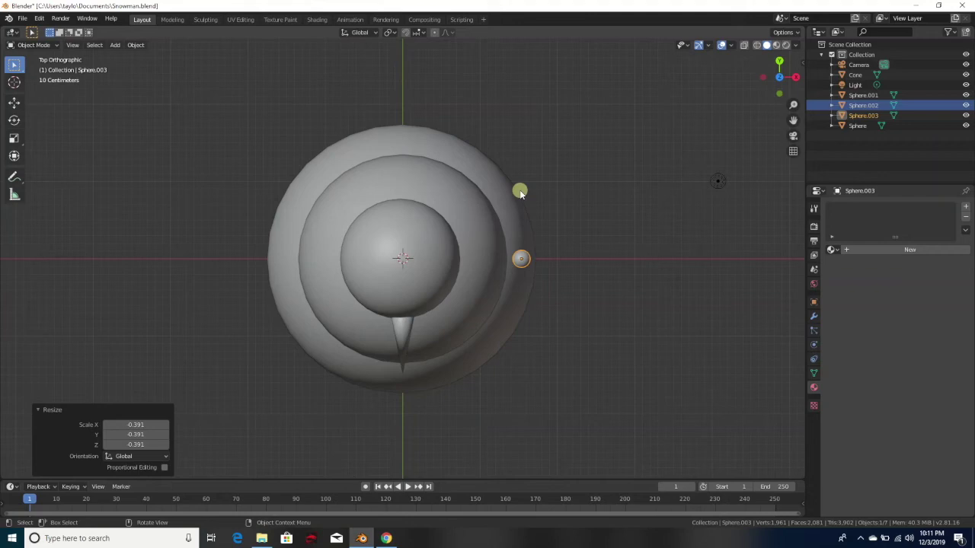
{"action": "key", "text": "g"}
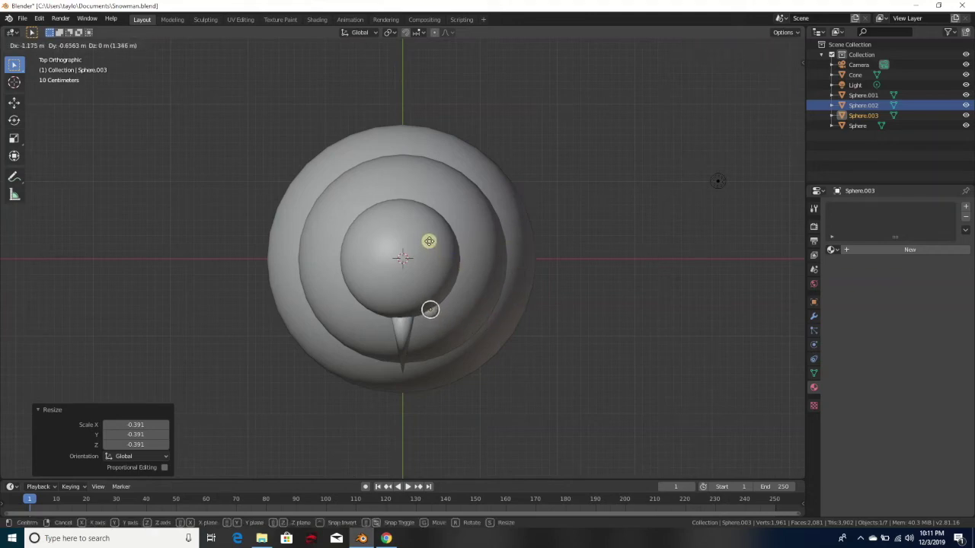
{"action": "left_click", "coordinate": [430, 243]}
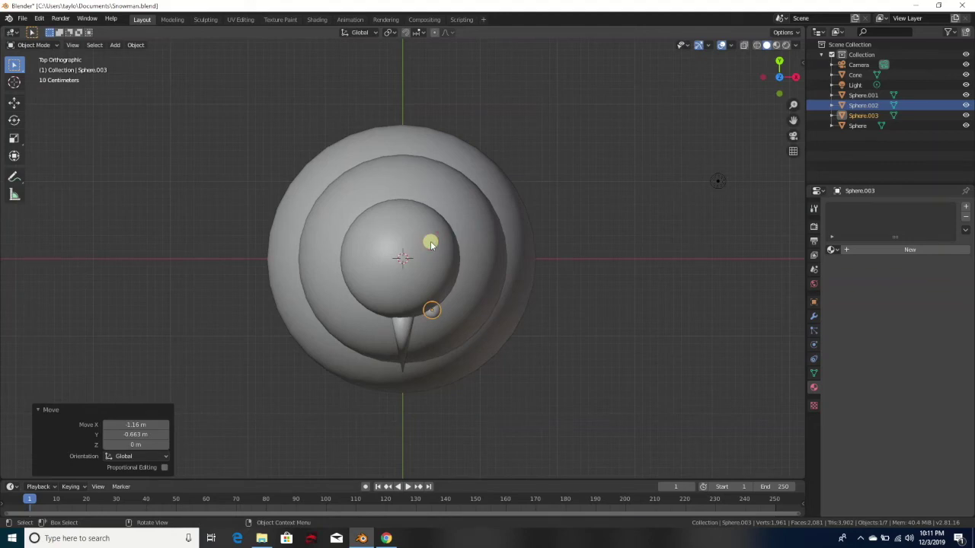
{"action": "key", "text": "KP_1"}
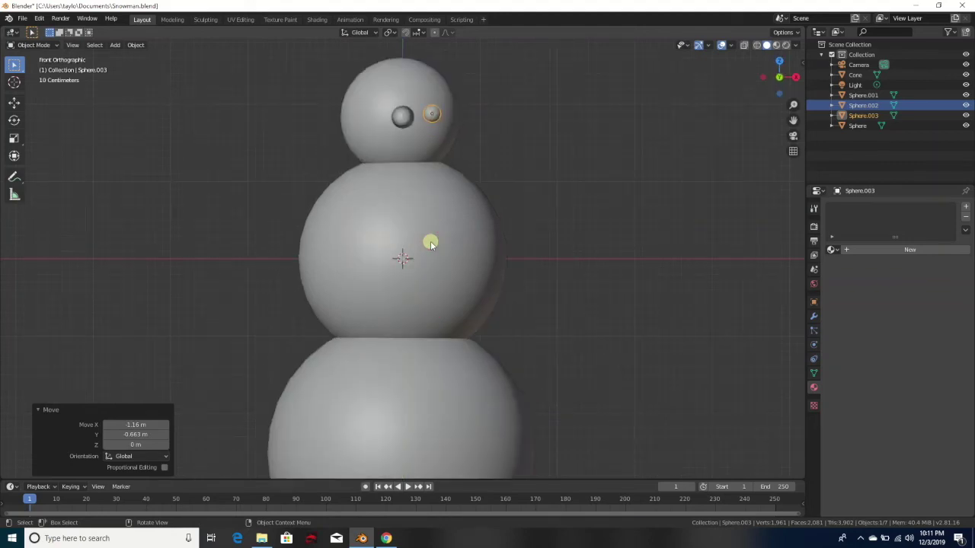
{"action": "key", "text": "g"}
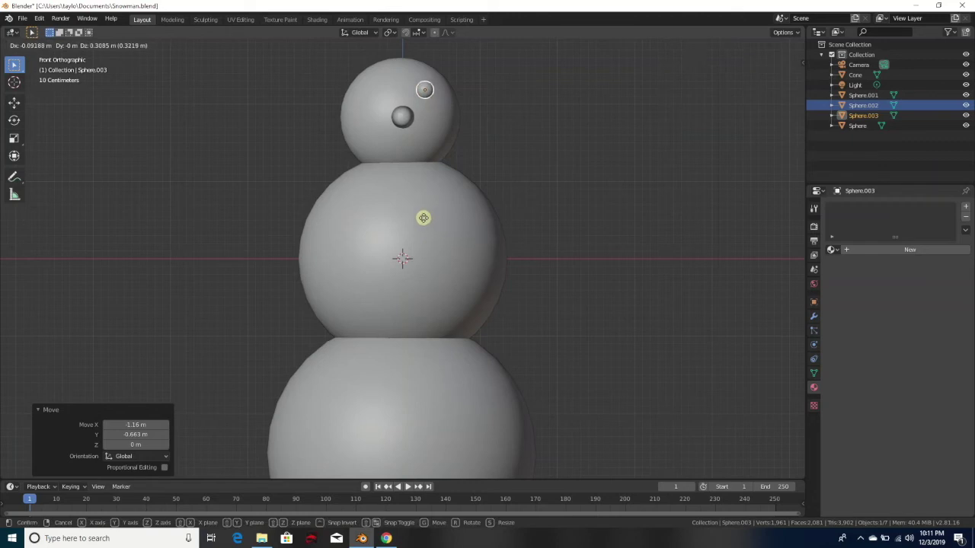
{"action": "left_click", "coordinate": [424, 219]}
{"action": "key", "text": "KP_7"}
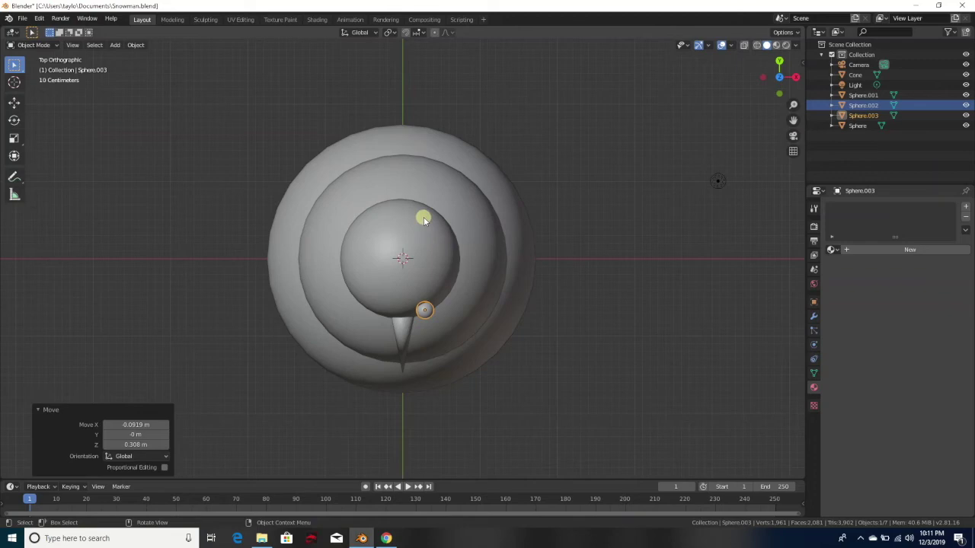
{"action": "key", "text": "g"}
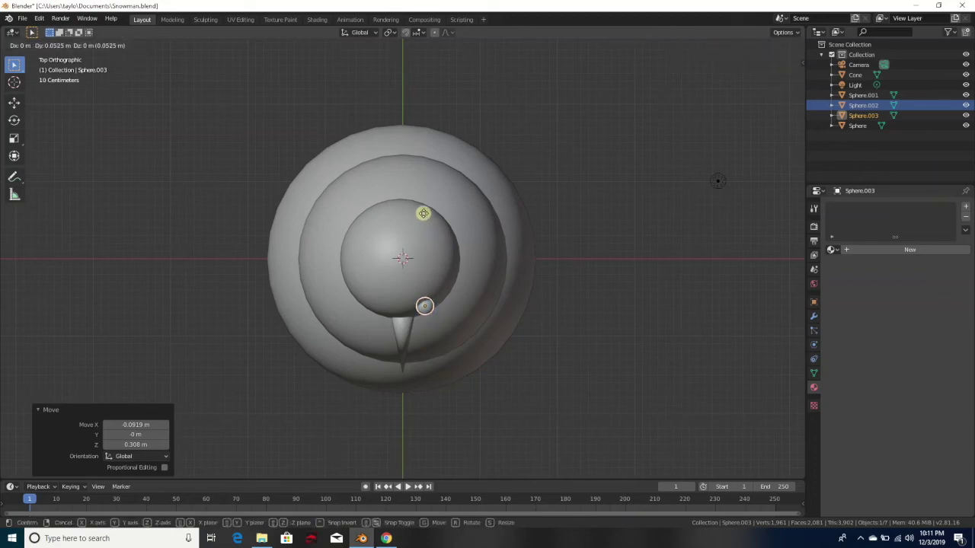
{"action": "left_click", "coordinate": [423, 213]}
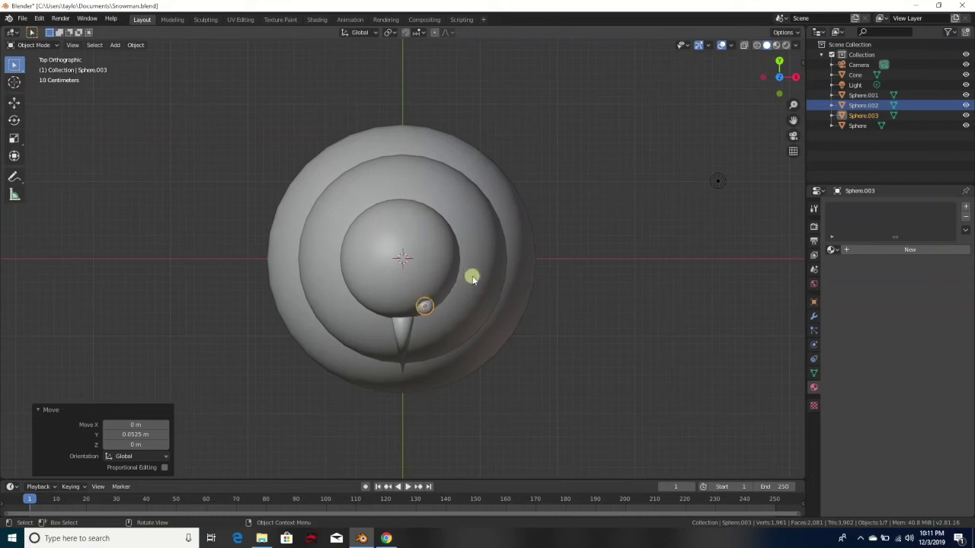
Give the eye sphere a new material, Material.002, with a near-black base colour.
{"action": "left_click", "coordinate": [812, 388]}
{"action": "left_click", "coordinate": [884, 250]}
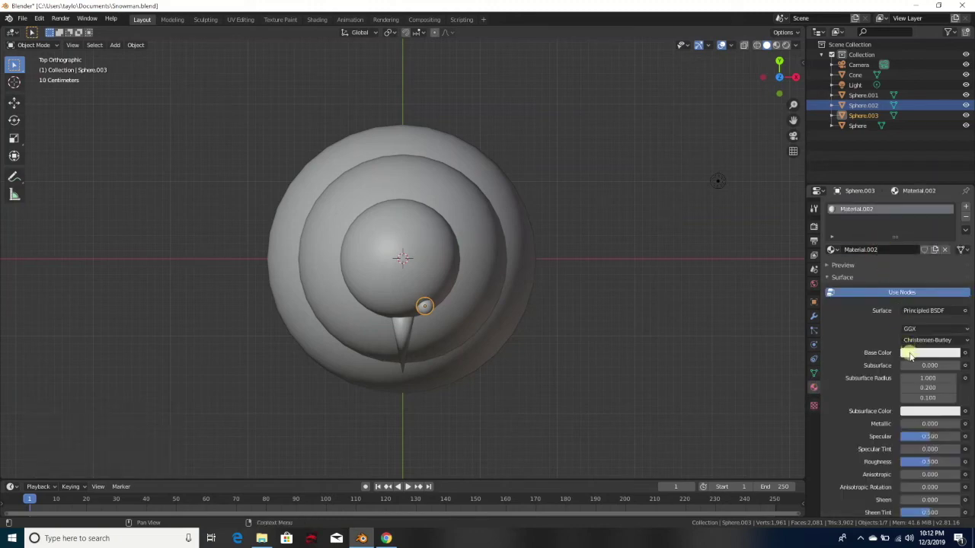
{"action": "left_click", "coordinate": [910, 353]}
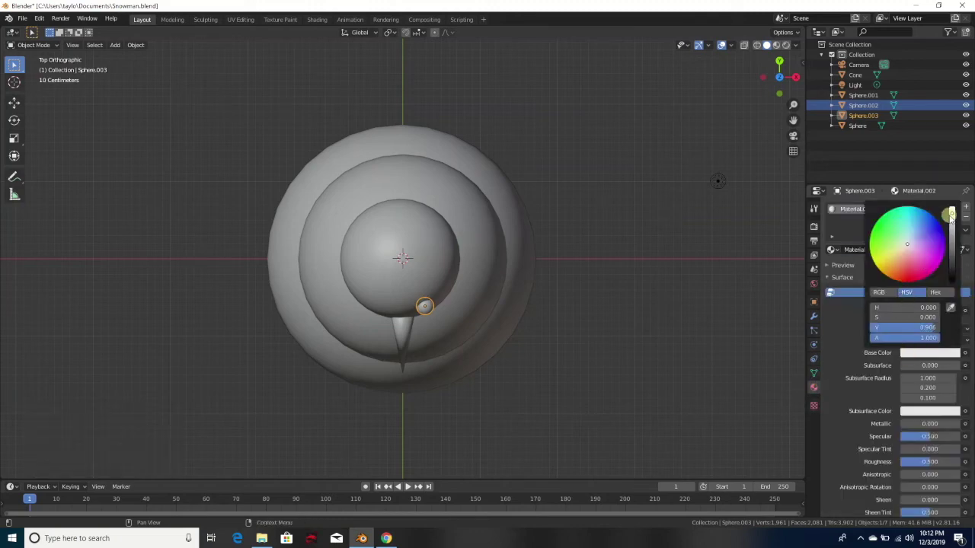
{"action": "mouse_move", "coordinate": [906, 245]}
{"action": "left_mouse_down"}
{"action": "mouse_move", "coordinate": [921, 226]}
{"action": "mouse_move", "coordinate": [952, 216]}
{"action": "mouse_move", "coordinate": [952, 271]}
{"action": "left_mouse_up"}
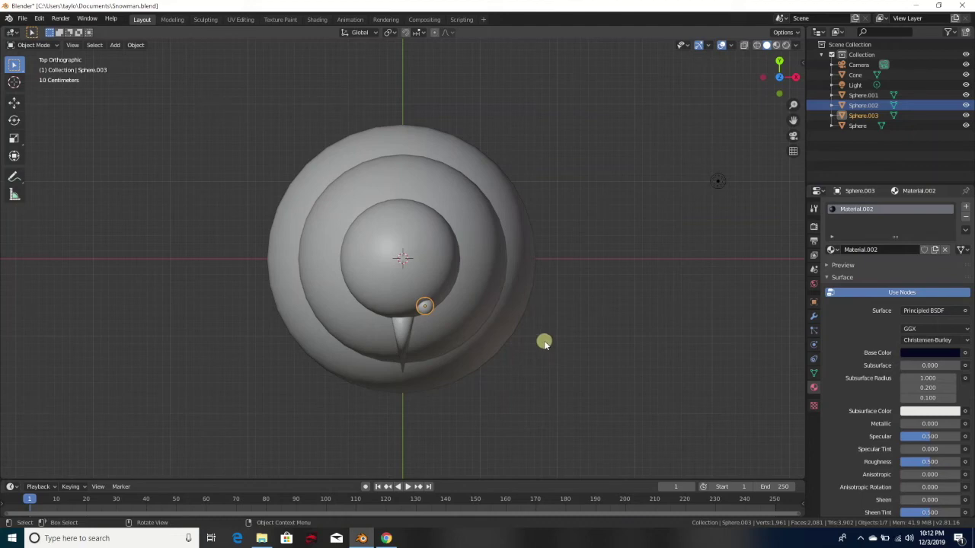
{"action": "right_click", "coordinate": [428, 312]}
Duplicate the eye as Sphere.004 and place it 0.131 m across, level with the first eye.
{"action": "left_click", "coordinate": [415, 311]}
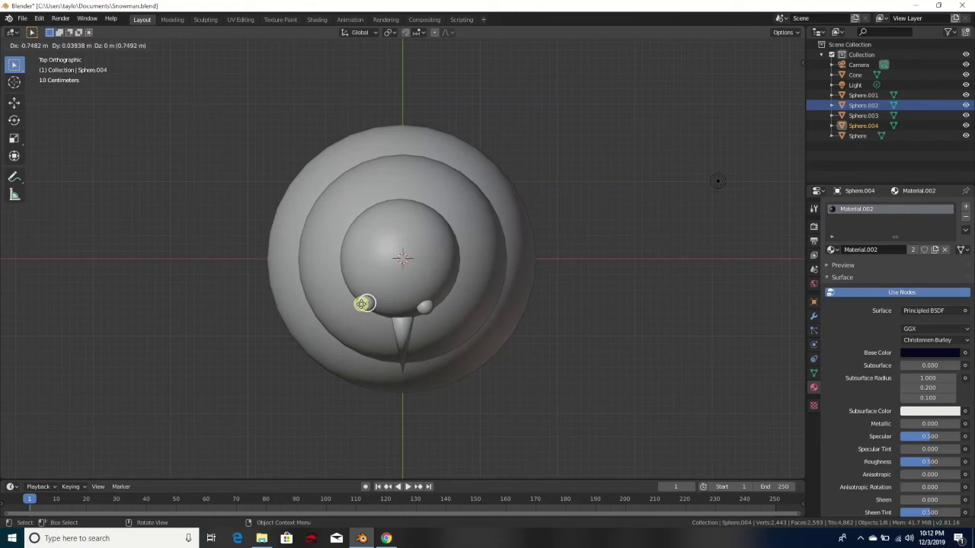
{"action": "left_click", "coordinate": [362, 303]}
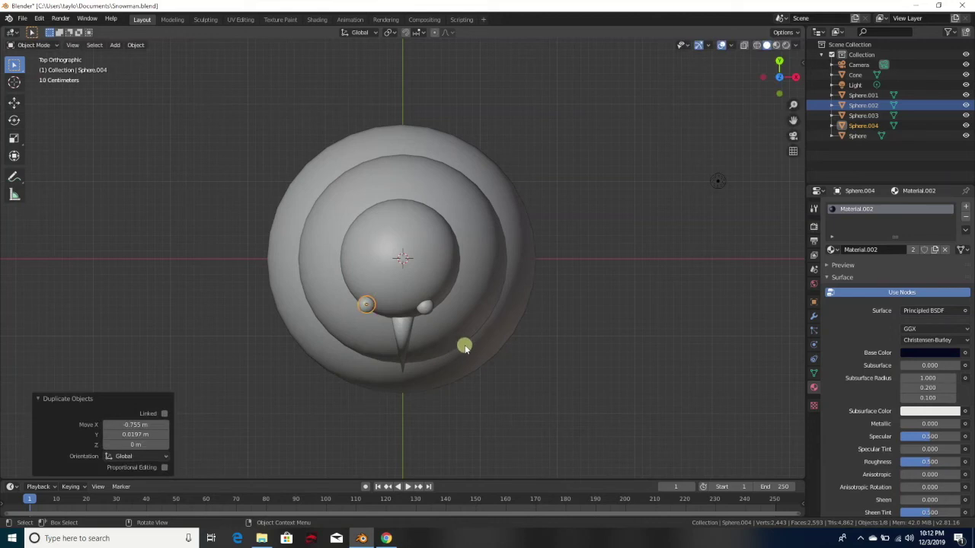
{"action": "key", "text": "KP_1"}
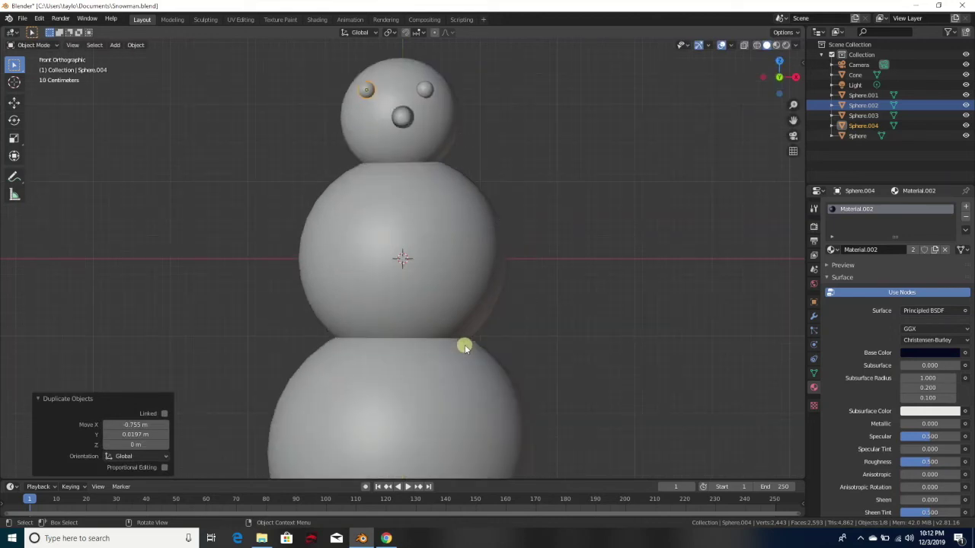
{"action": "key", "text": "g"}
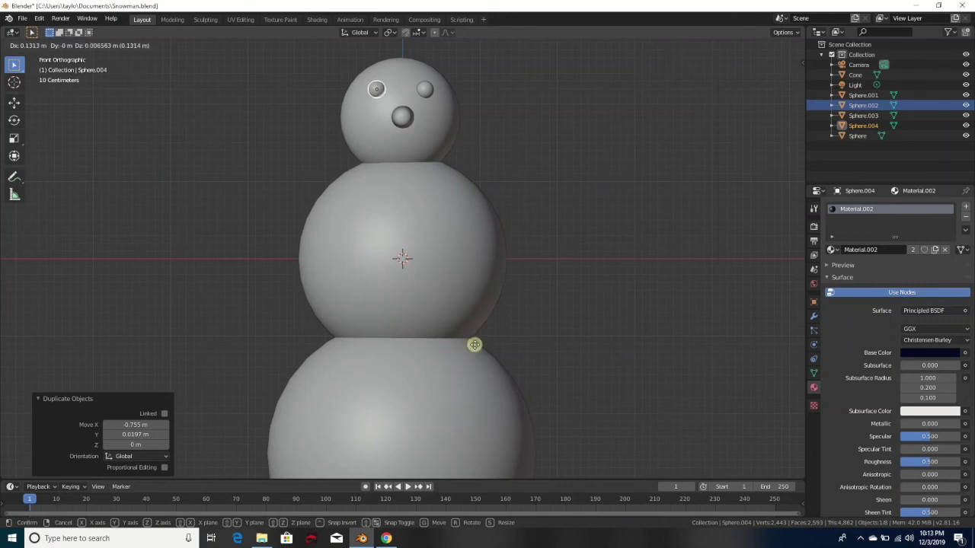
{"action": "left_click", "coordinate": [475, 345]}
{"action": "key", "text": "KP_5"}
{"action": "middle_click_drag", "start_coordinate": [615, 362], "coordinate": [716, 384]}
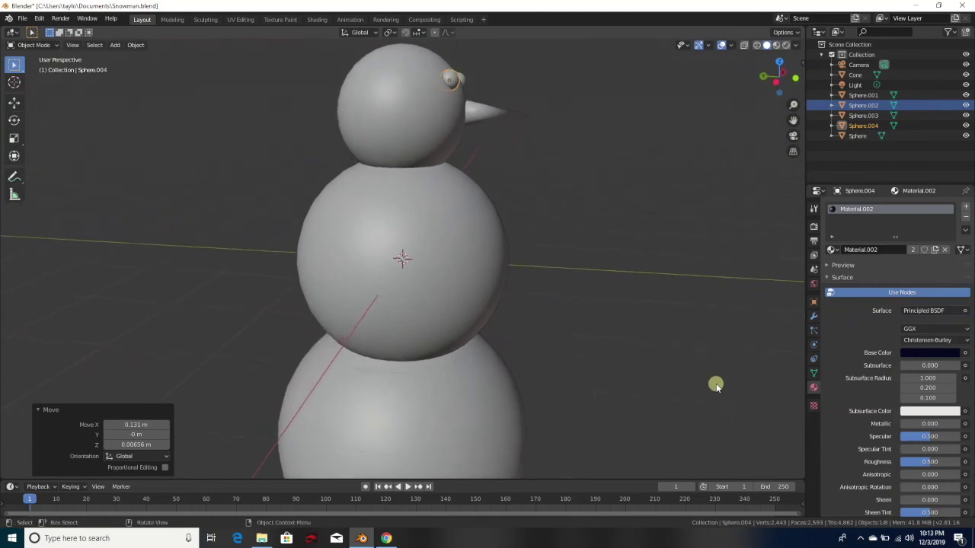
Nudge the cone nose about −0.008 m on X and 0.041 m on Y, centring it below the eyes.
{"action": "left_click", "coordinate": [482, 116]}
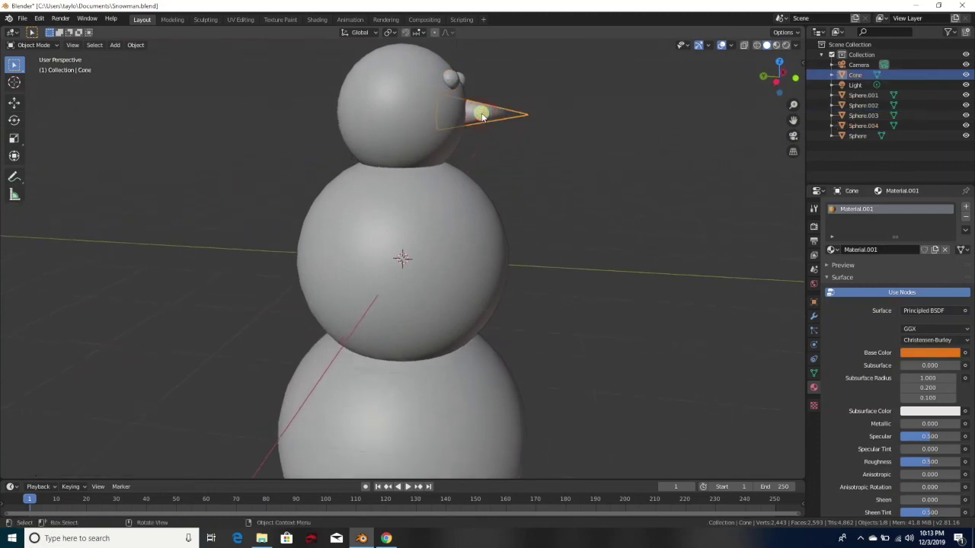
{"action": "key", "text": "g"}
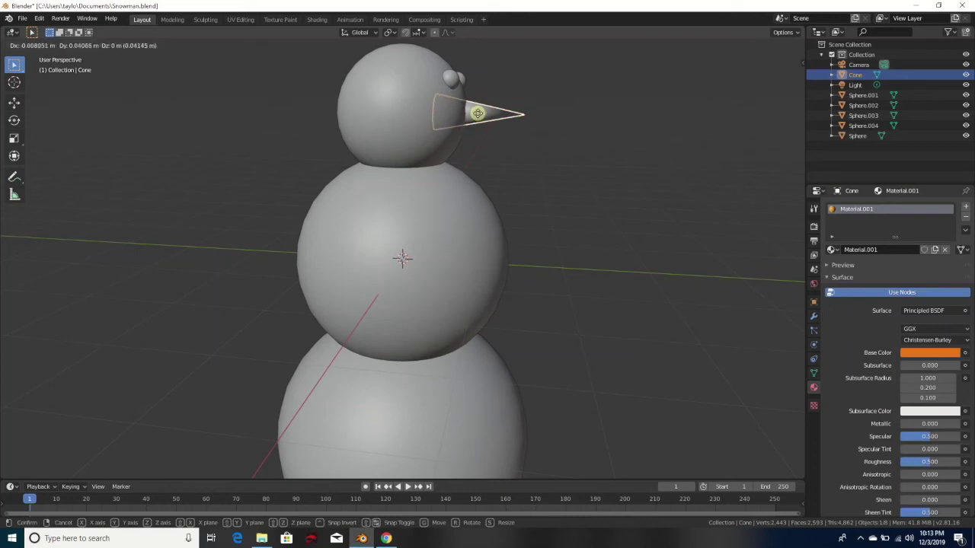
{"action": "left_click", "coordinate": [478, 114]}
{"action": "middle_click_drag", "start_coordinate": [571, 174], "coordinate": [475, 179]}
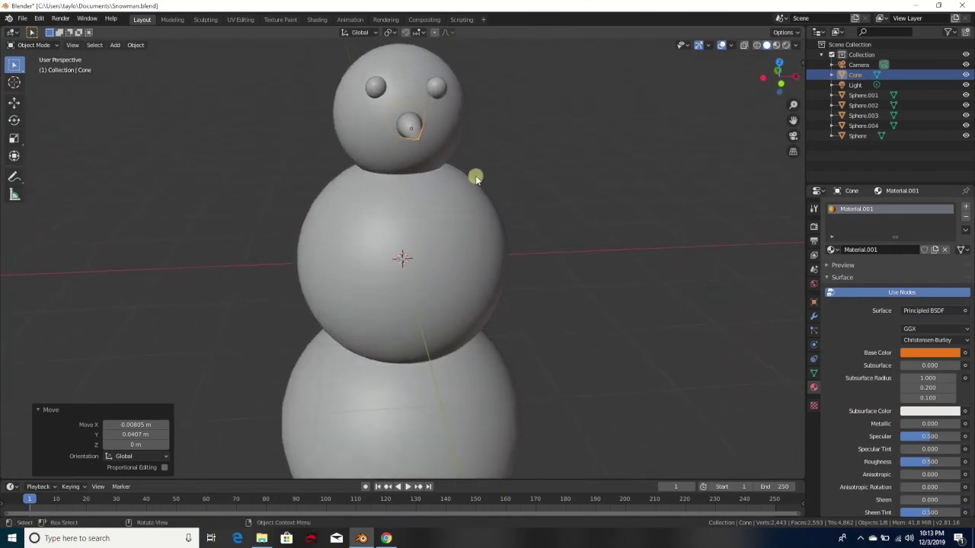
{"action": "left_click", "coordinate": [435, 86]}
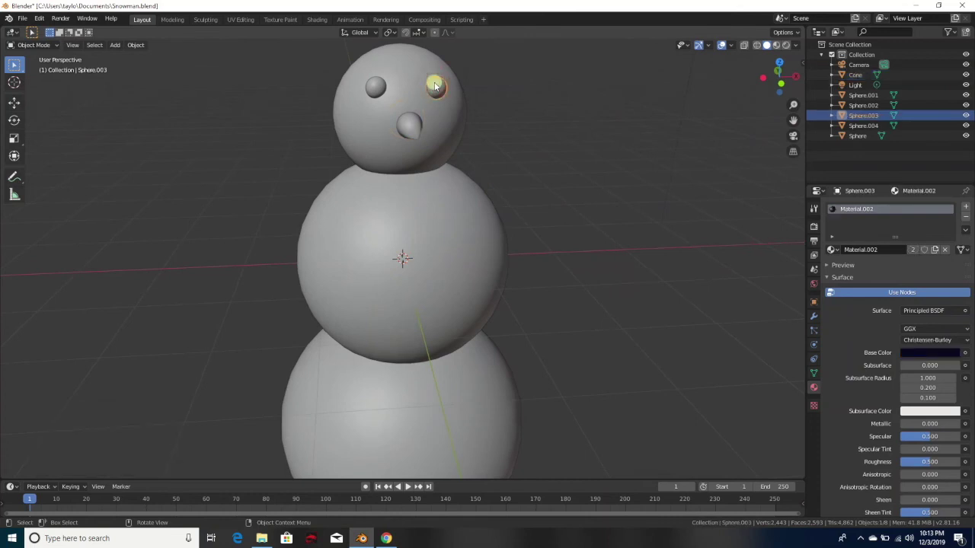
Duplicate an eye and set the copy, Sphere.005, against the front of the middle snowball as the first button.
{"action": "right_click", "coordinate": [436, 86]}
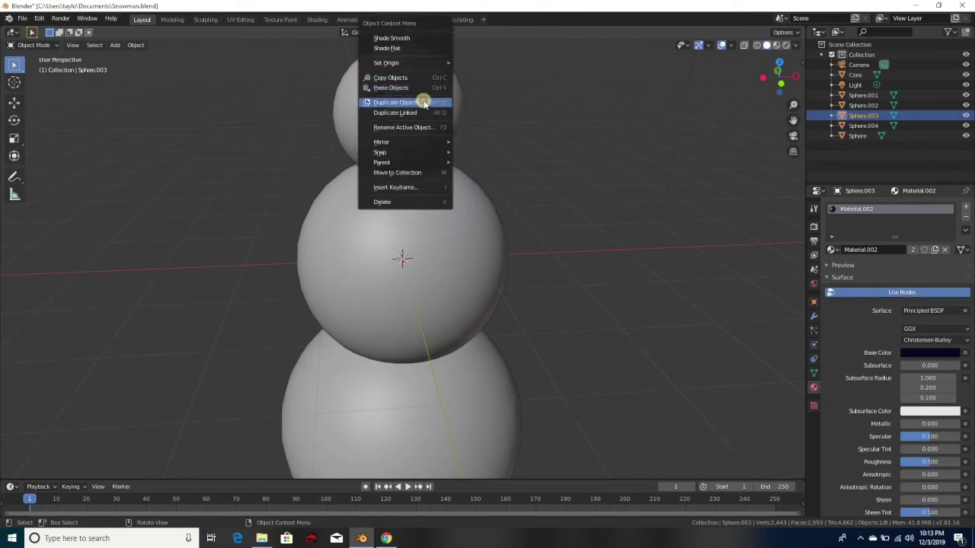
{"action": "left_click", "coordinate": [424, 102]}
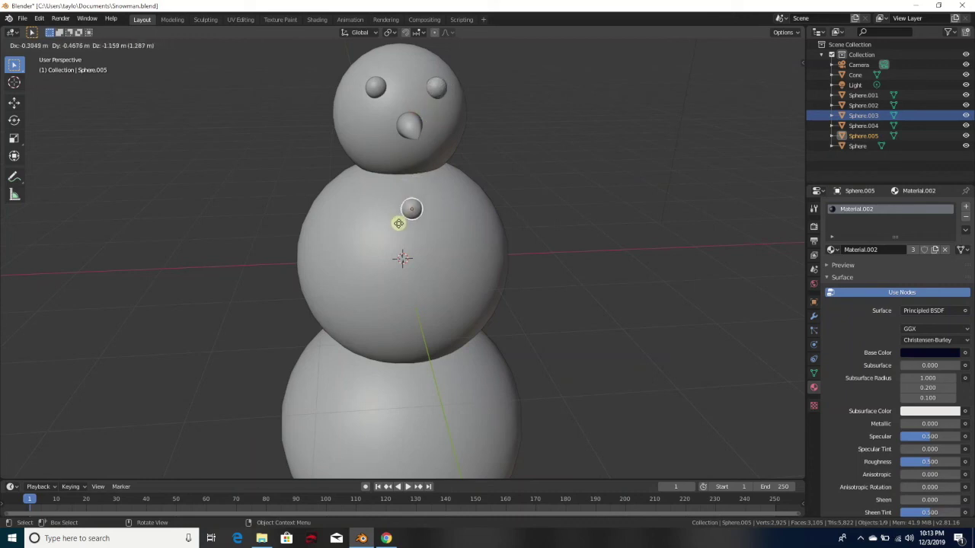
{"action": "left_click", "coordinate": [390, 241]}
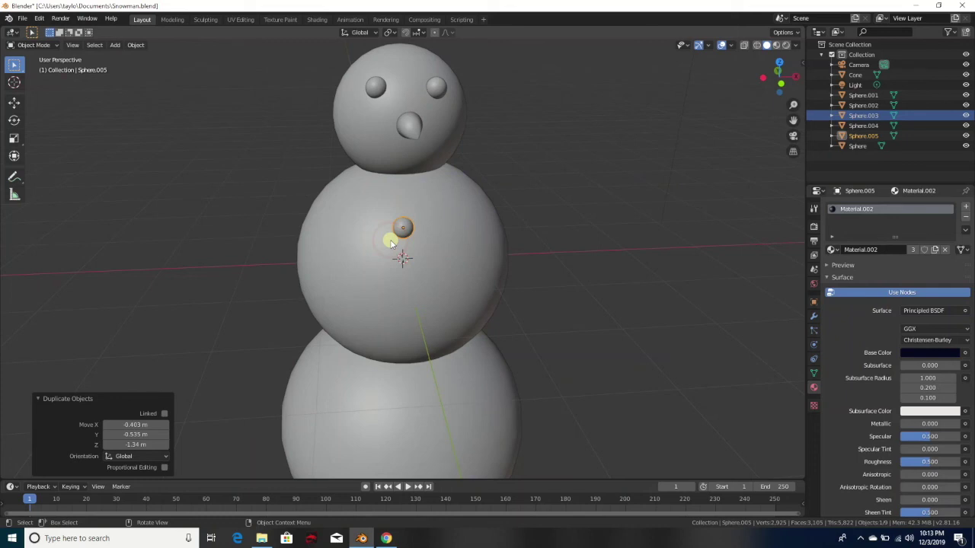
{"action": "key", "text": "KP_3"}
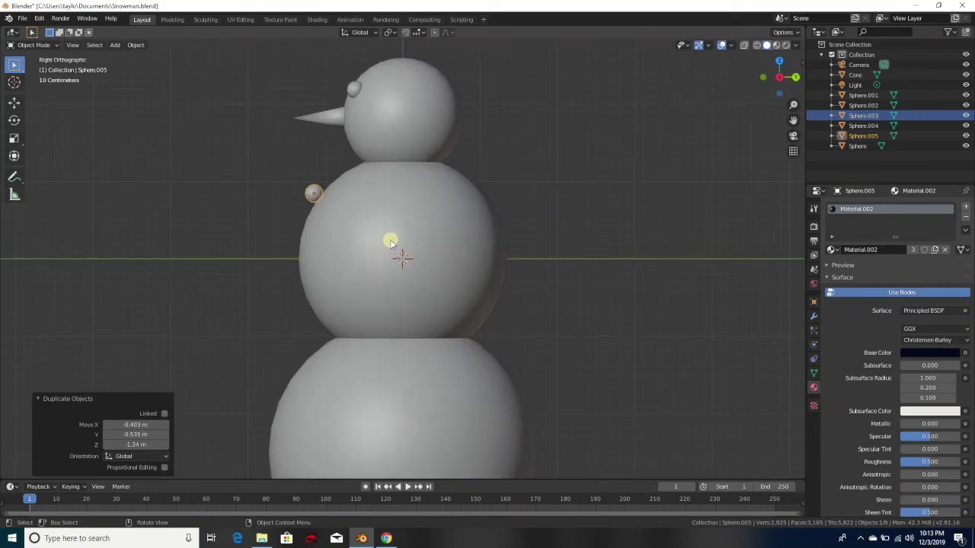
{"action": "key", "text": "g"}
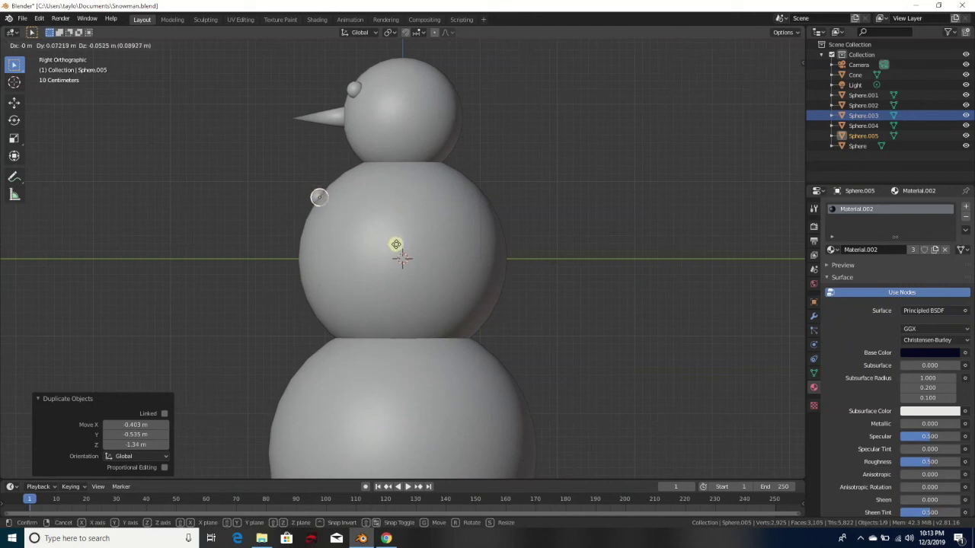
{"action": "left_click", "coordinate": [396, 244]}
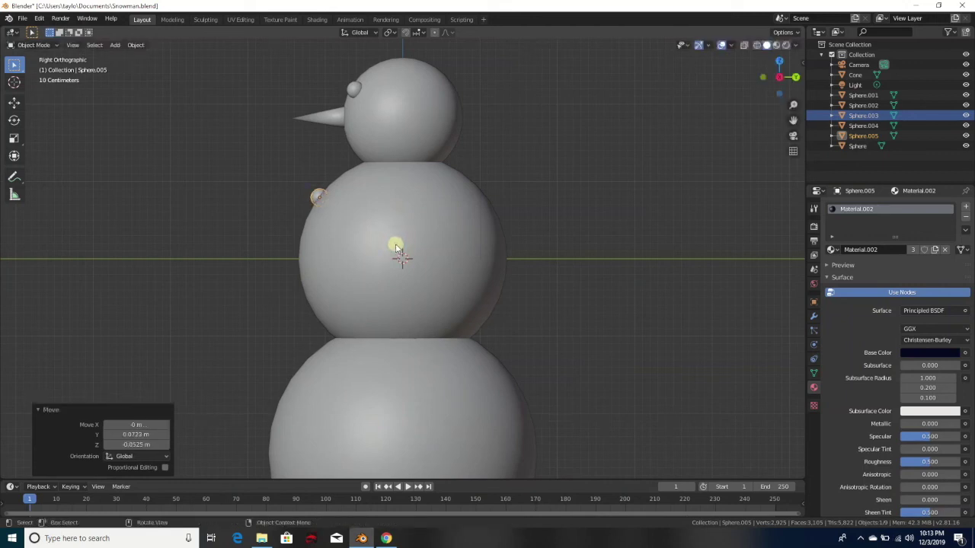
Duplicate the button twice, placing Sphere.006 and Sphere.007 successively lower down the body's front.
{"action": "right_click", "coordinate": [315, 196]}
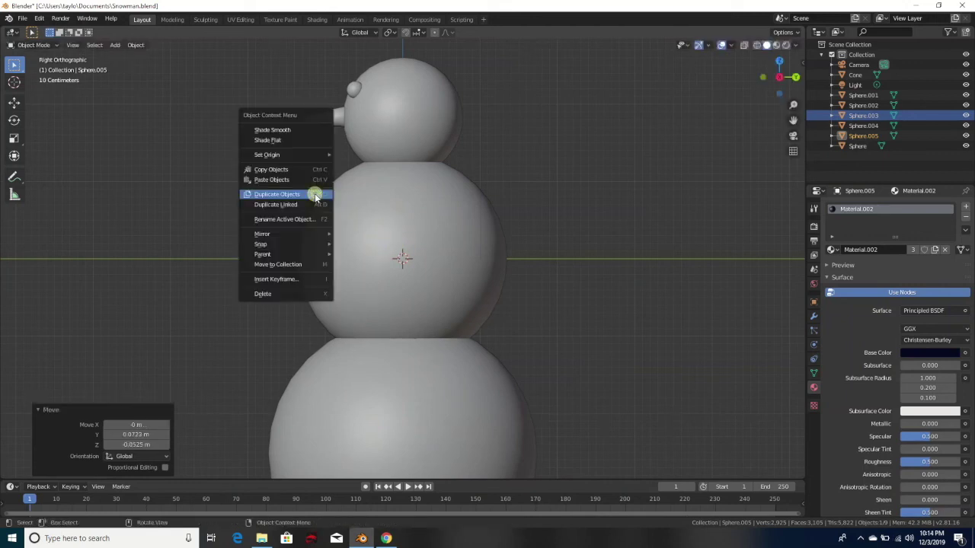
{"action": "left_click", "coordinate": [311, 193]}
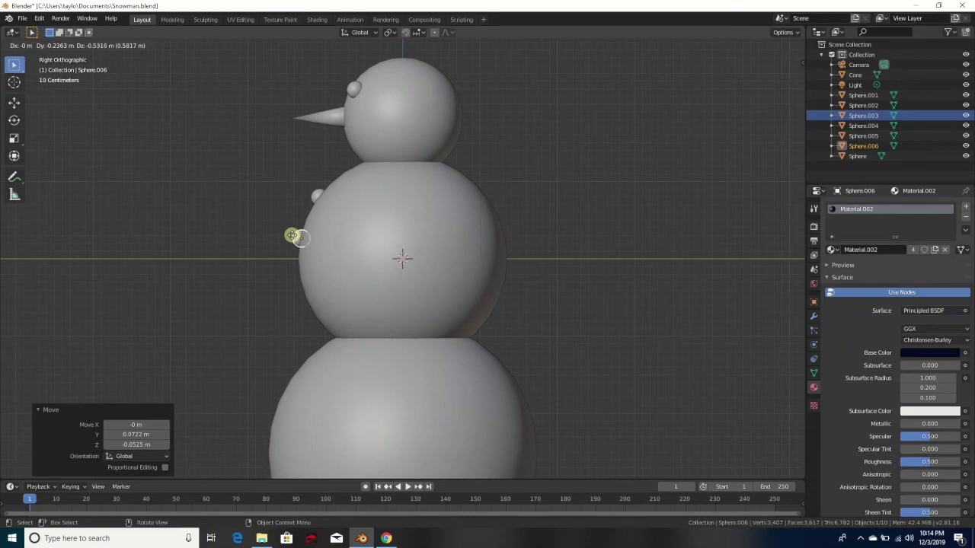
{"action": "left_click", "coordinate": [292, 236]}
{"action": "right_click", "coordinate": [292, 236]}
{"action": "left_click", "coordinate": [293, 238]}
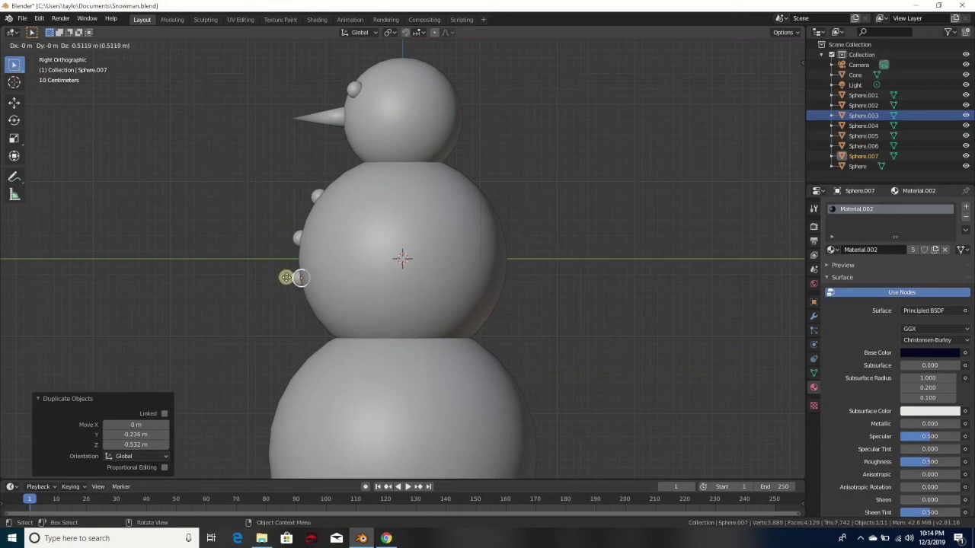
{"action": "left_click", "coordinate": [300, 277]}
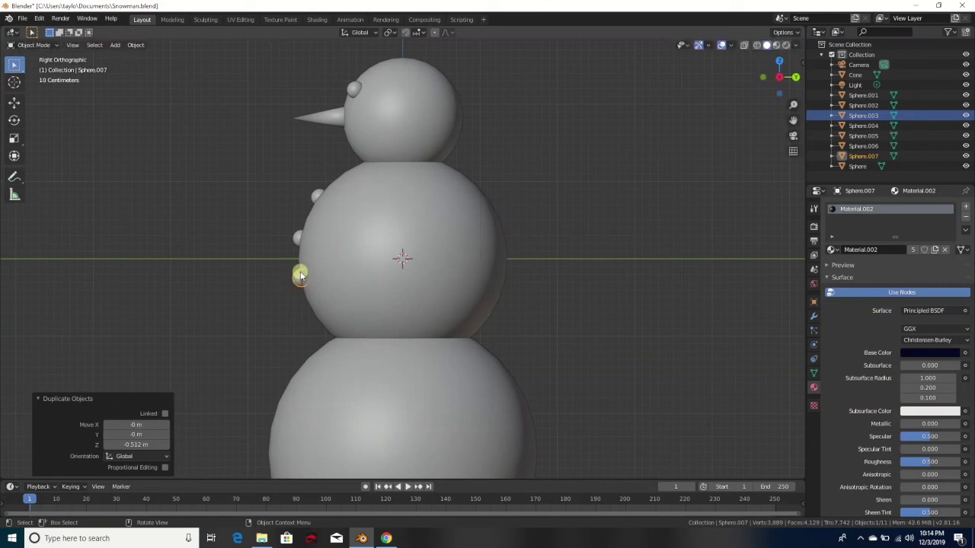
{"action": "middle_click_drag", "start_coordinate": [300, 277], "coordinate": [416, 300]}
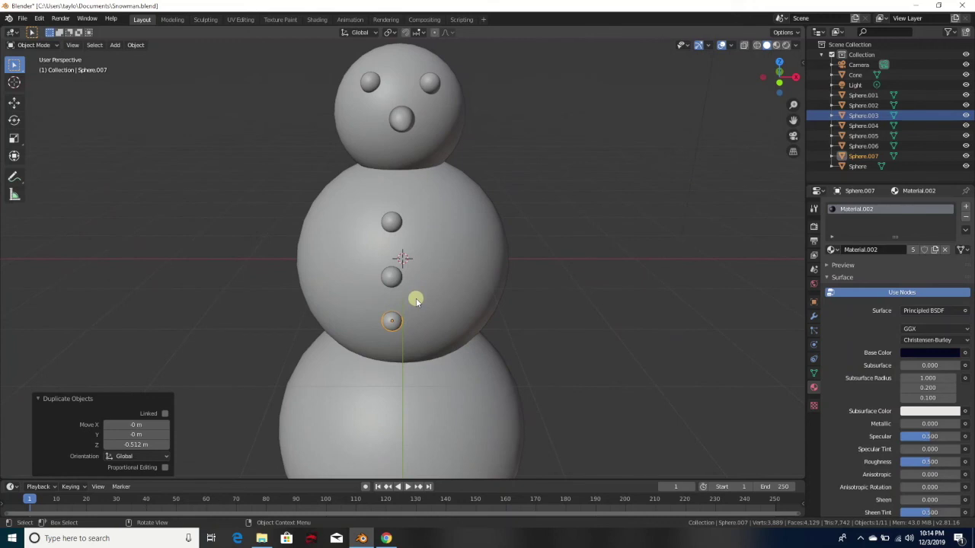
In front view, shift buttons Sphere.007 and Sphere.006 about 0.1 m onto the body's centre line.
{"action": "key", "text": "KP_1"}
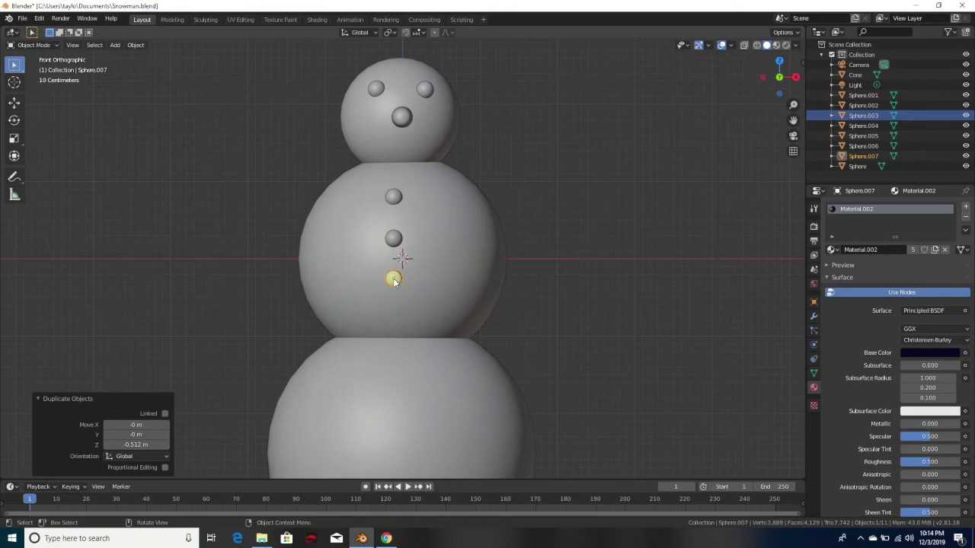
{"action": "key", "text": "g"}
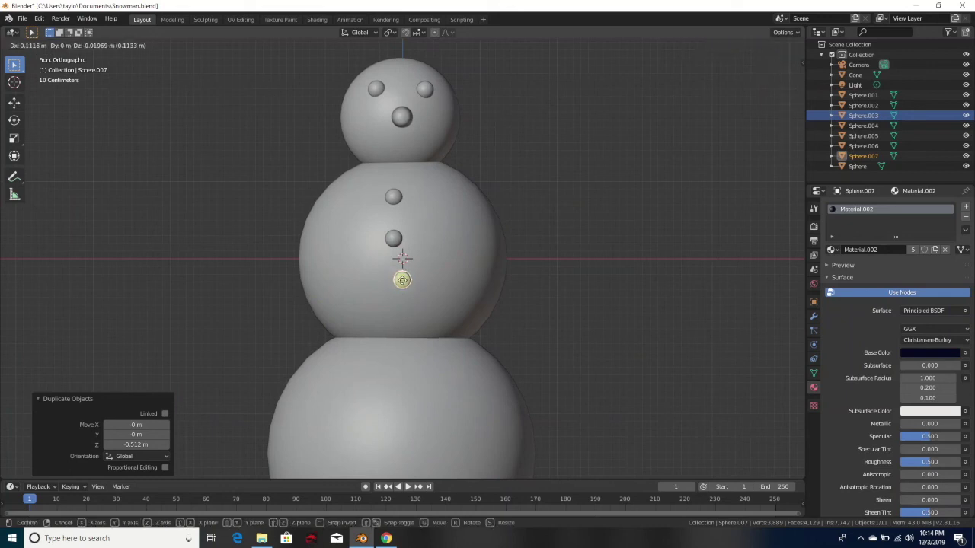
{"action": "left_click", "coordinate": [403, 281]}
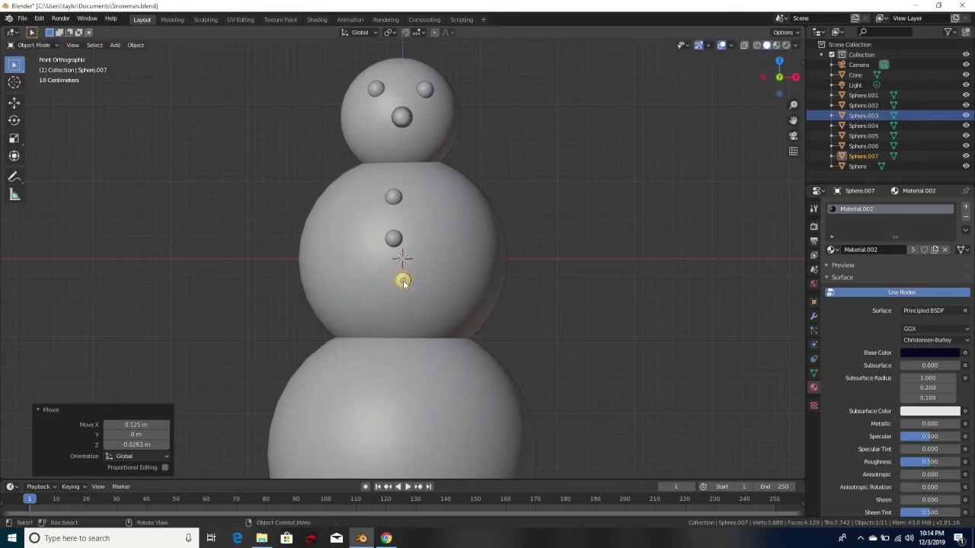
{"action": "left_click", "coordinate": [398, 237]}
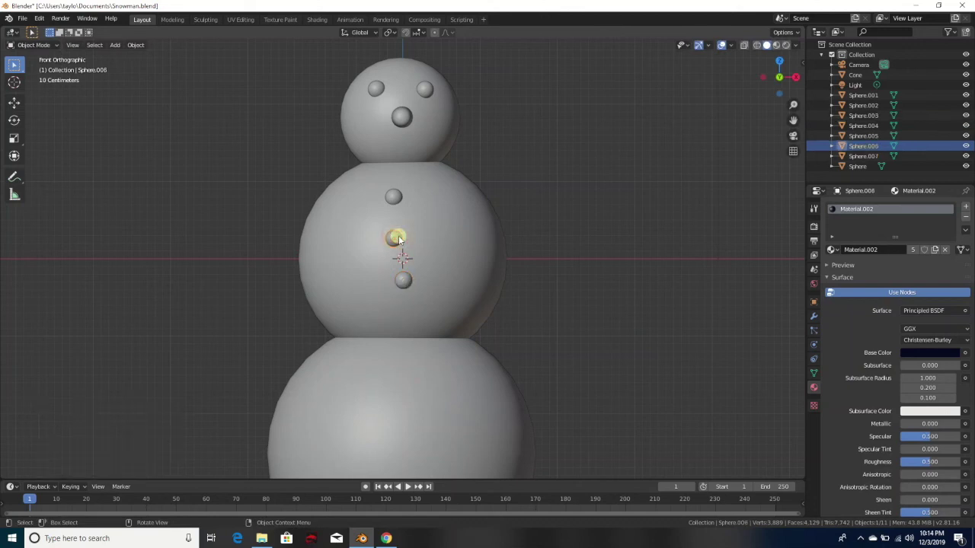
{"action": "key", "text": "g"}
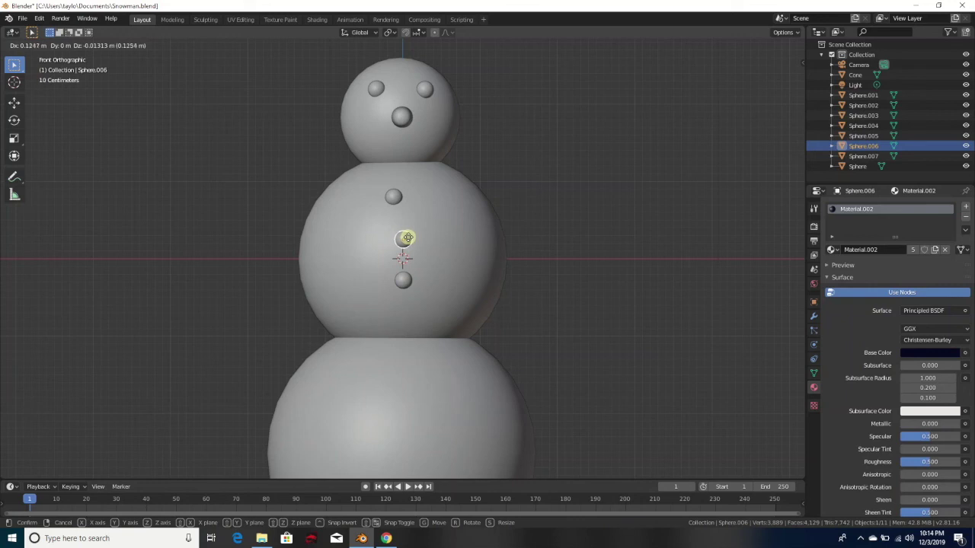
{"action": "left_click", "coordinate": [405, 238]}
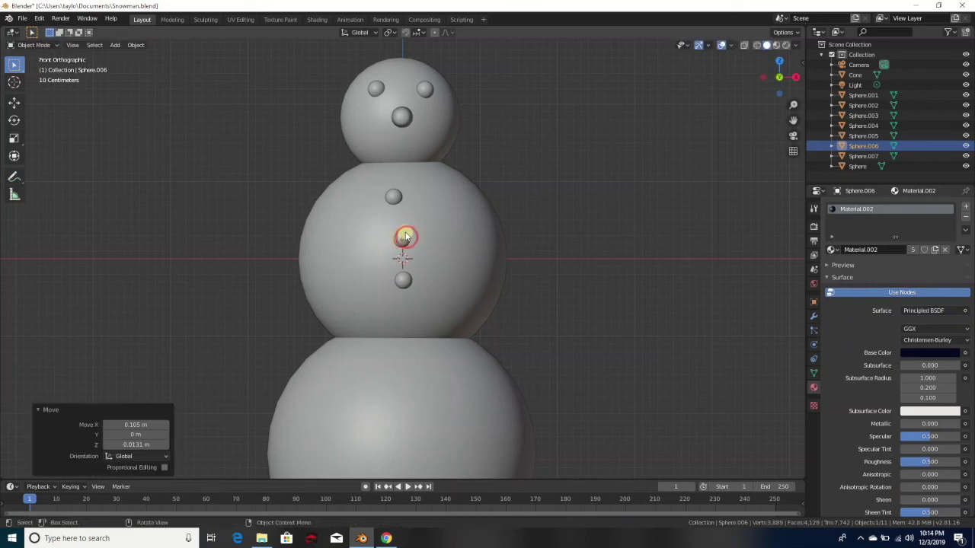
{"action": "left_click", "coordinate": [396, 196]}
{"action": "key", "text": "g"}
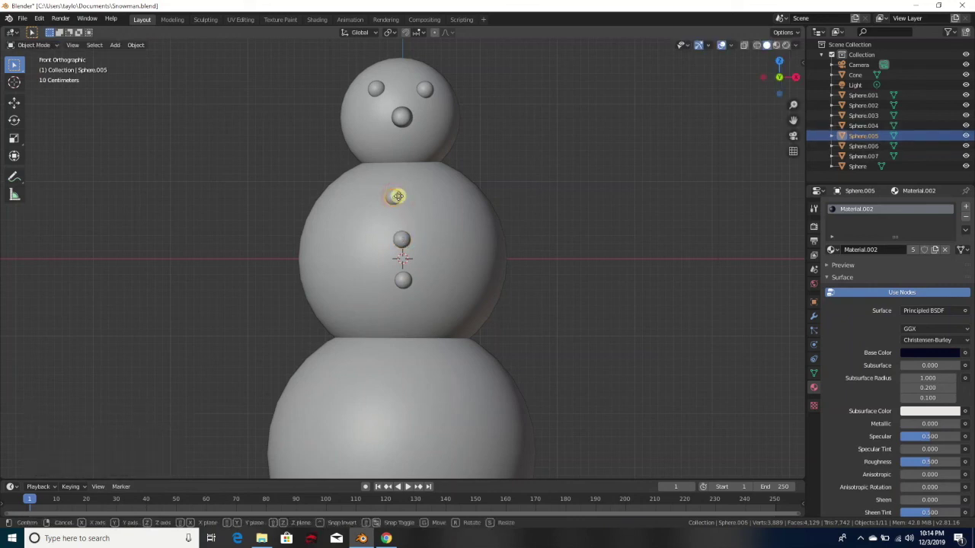